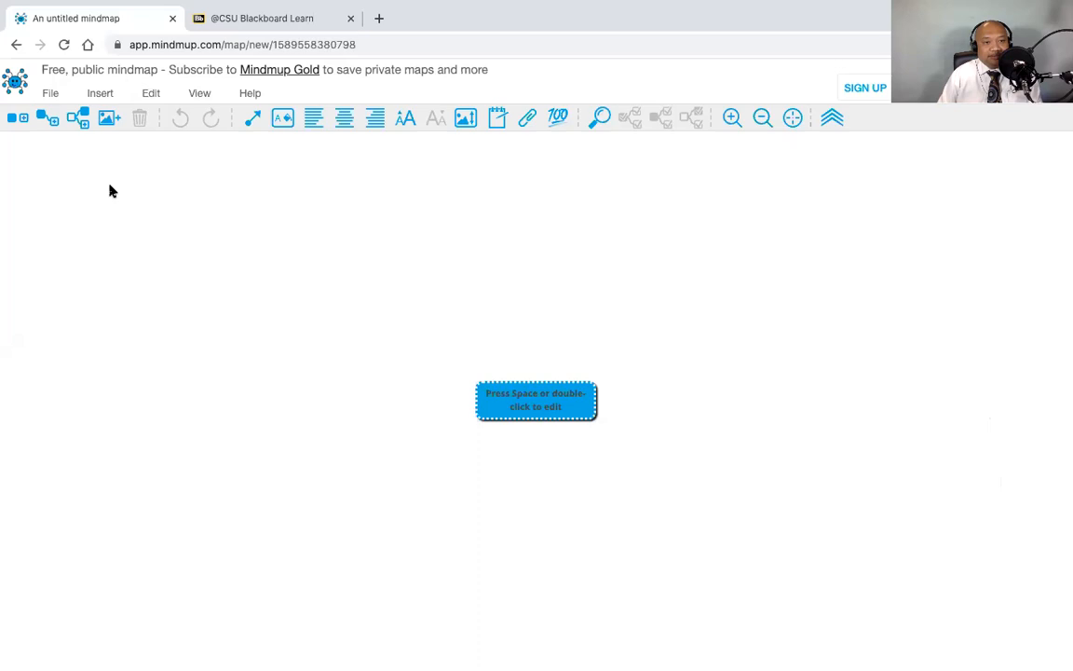
Create a new Argument visualisation map and move its root node up to the upper middle of the canvas.
click(50, 96)
mouse_move(56, 129)
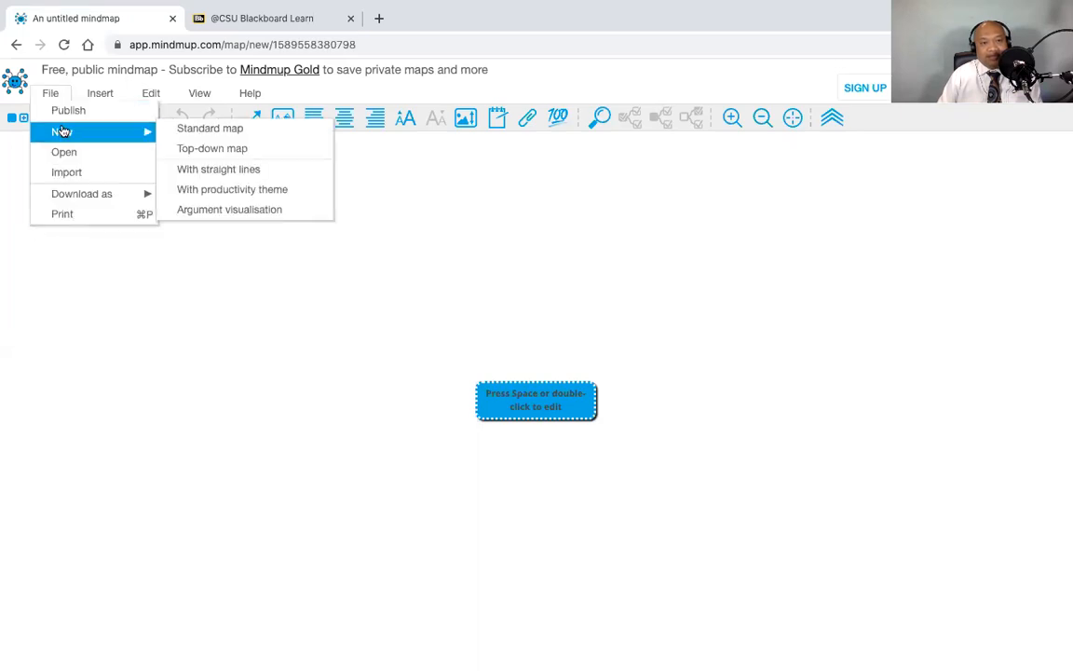
click(211, 214)
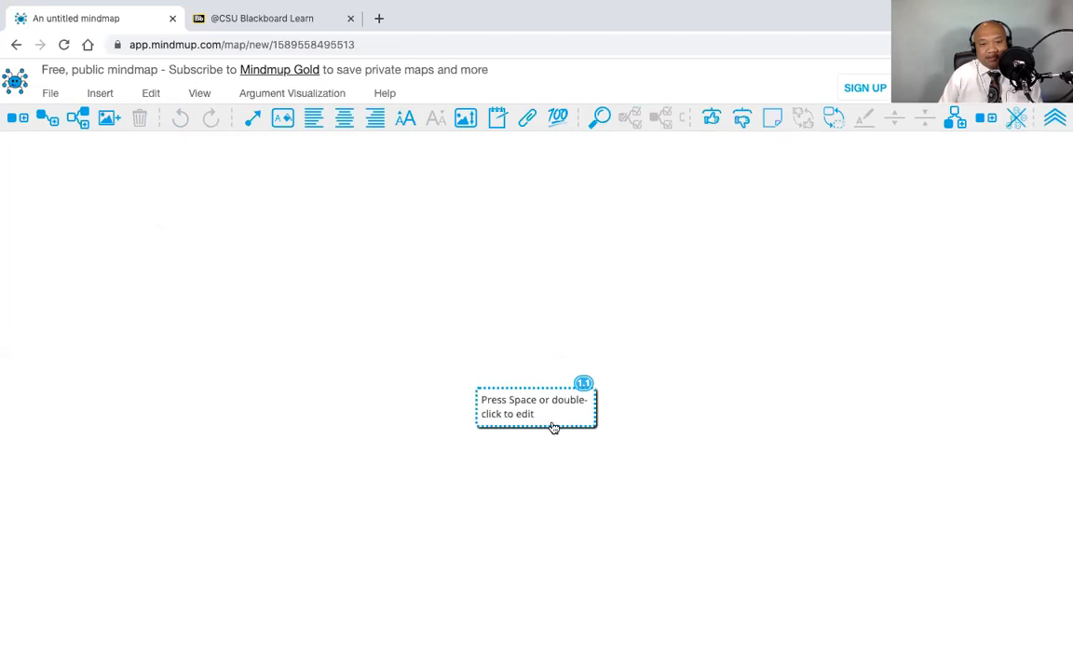
drag(553, 427, 555, 241)
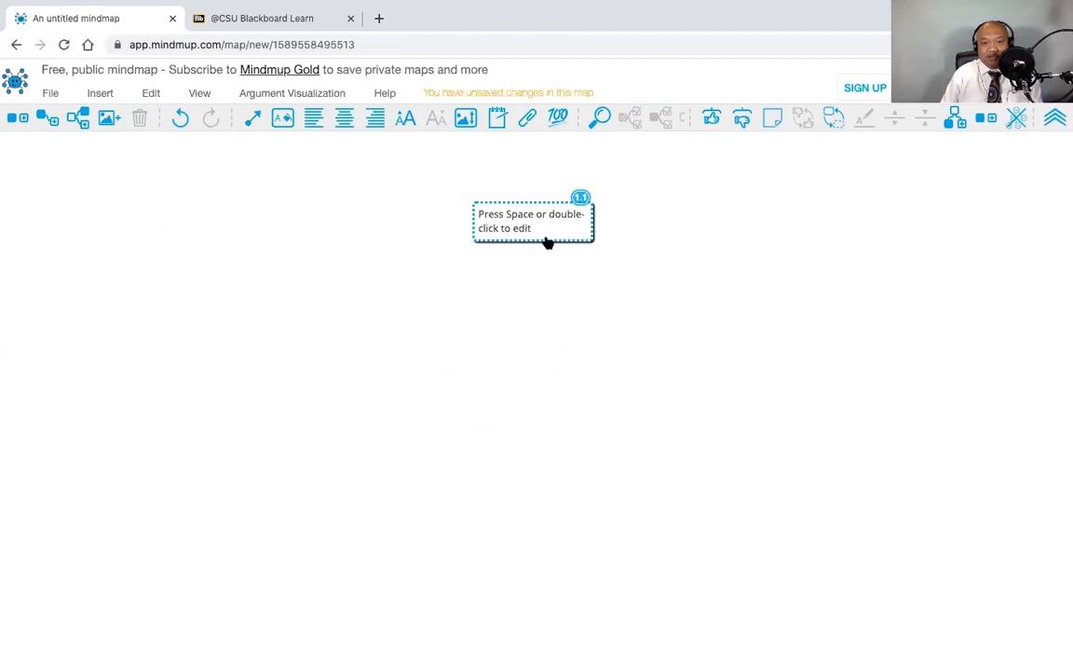
Replace the root node's placeholder text with "Computer hacking is ethical".
key(space)
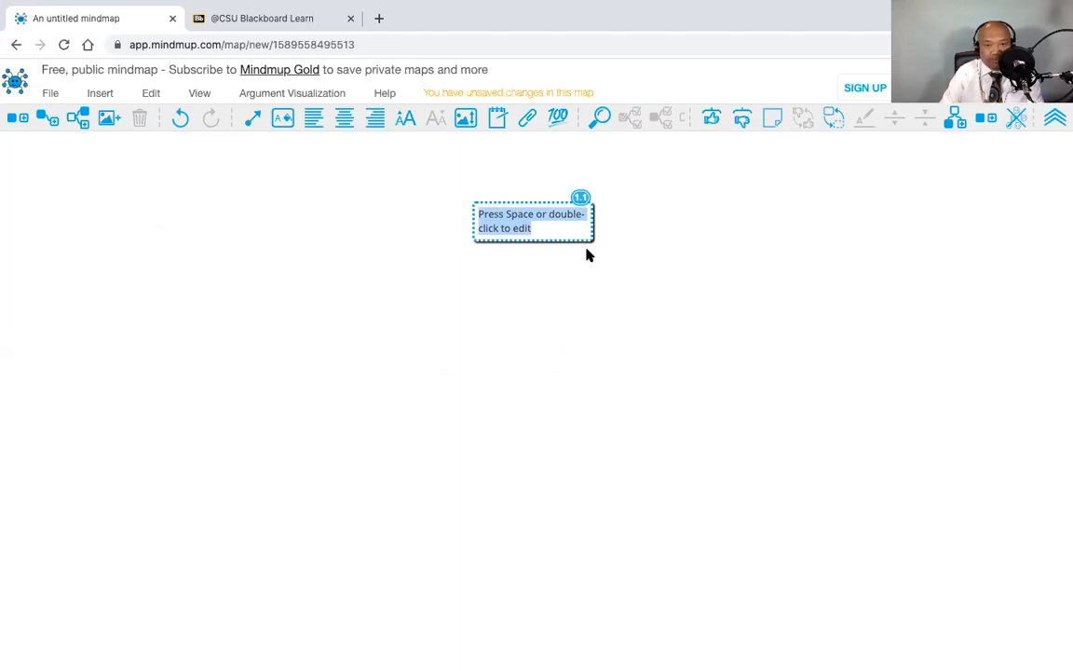
text(C)
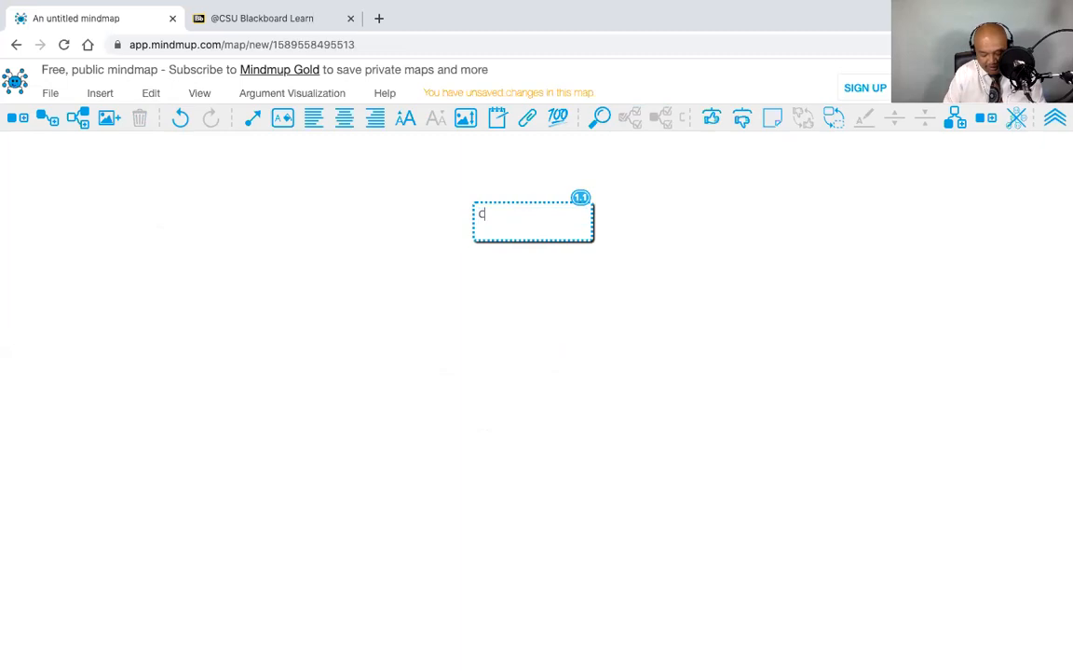
text(omputer ha)
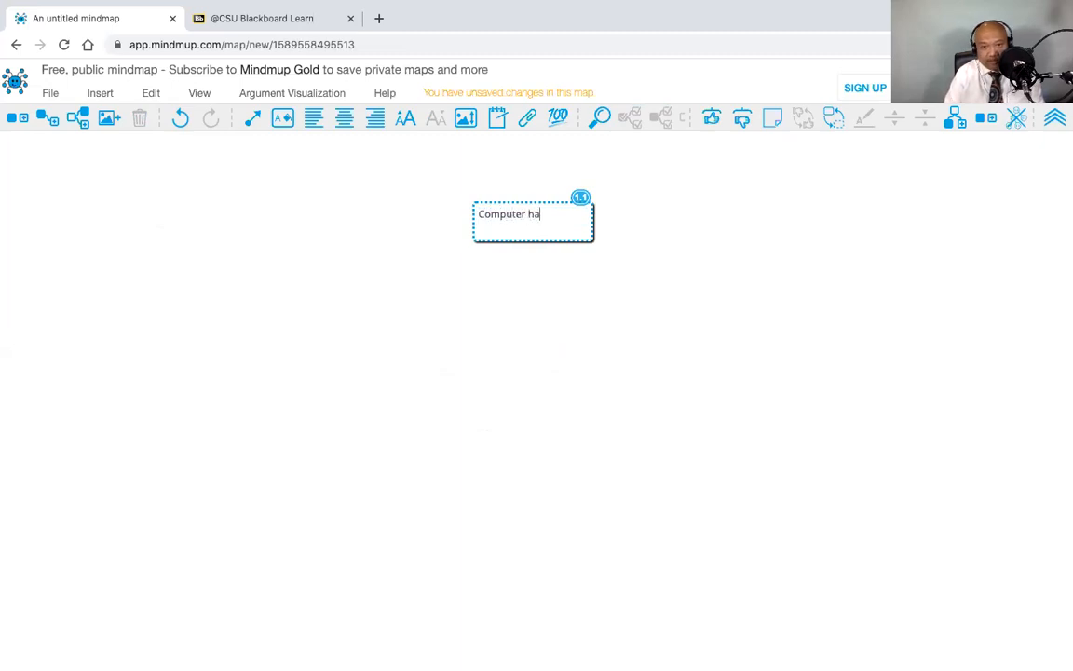
text(cking i)
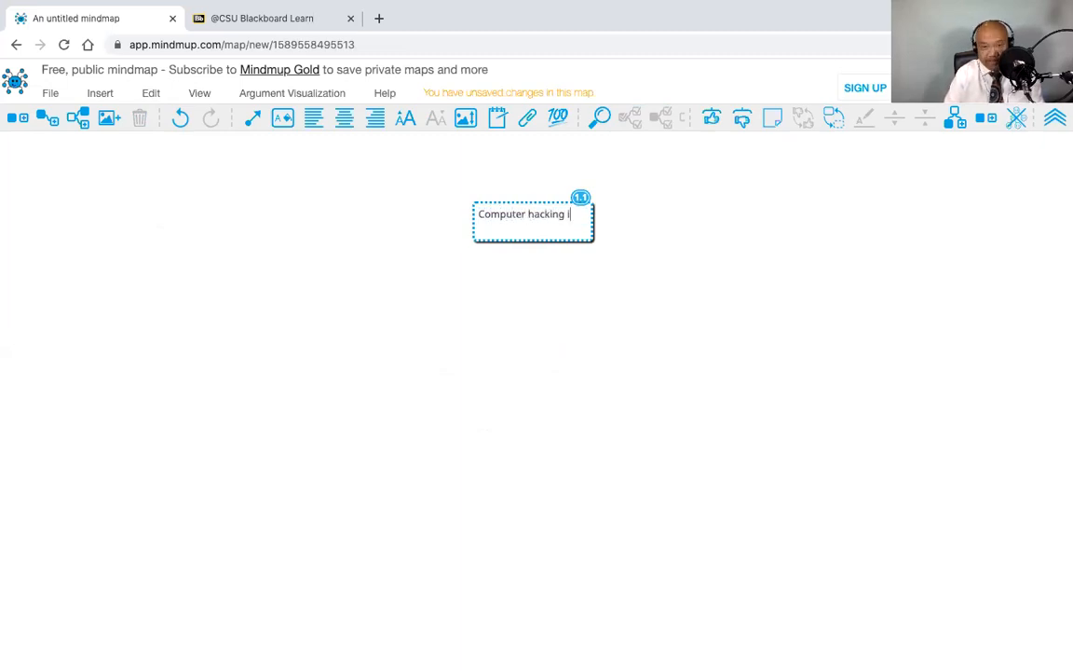
text(s ethical)
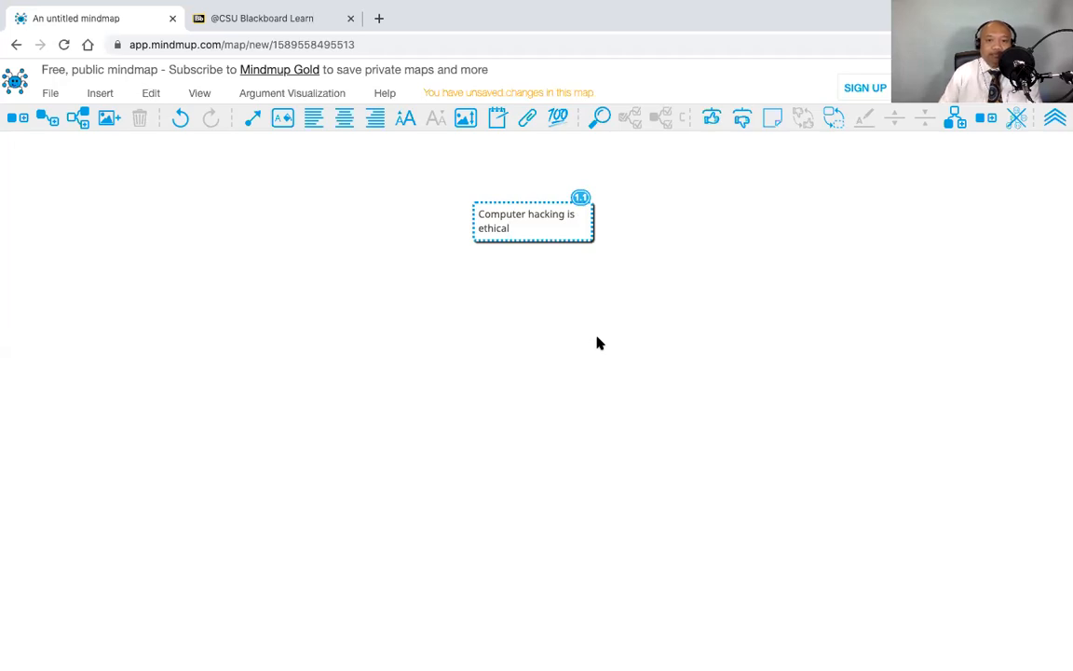
key(Return)
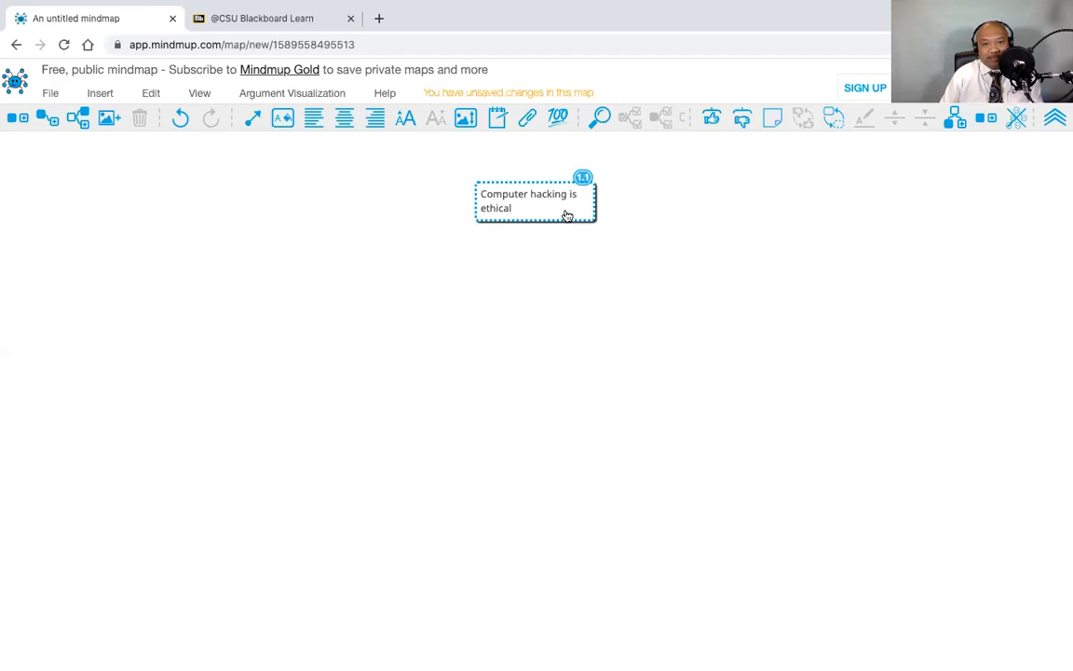
Give the root node a black background and white text, and center-align its text.
right_click(567, 215)
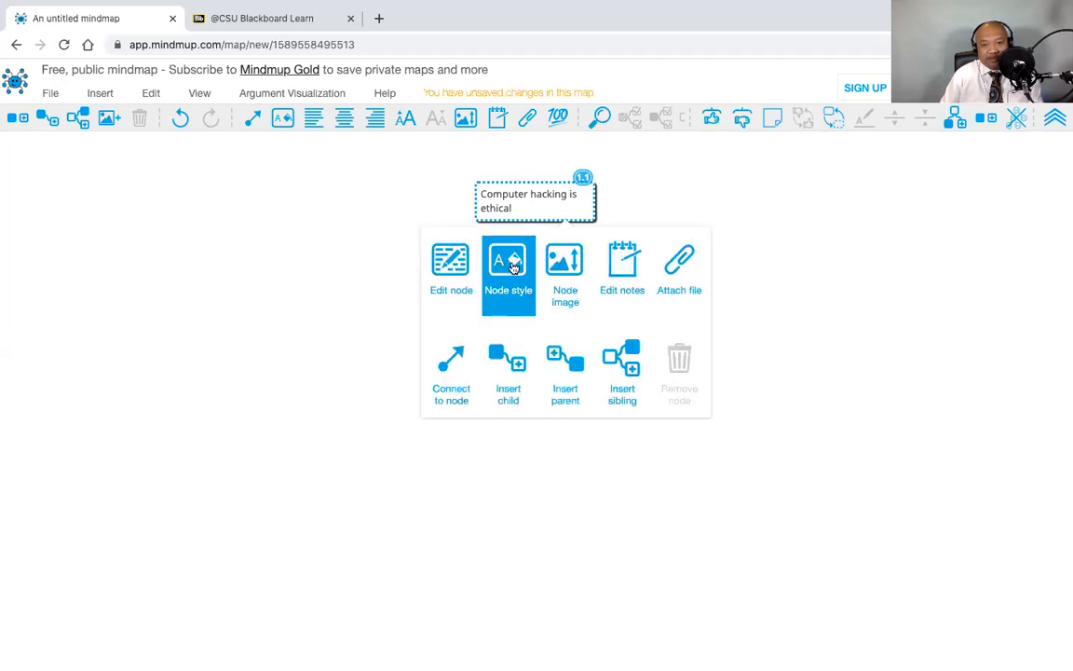
click(511, 266)
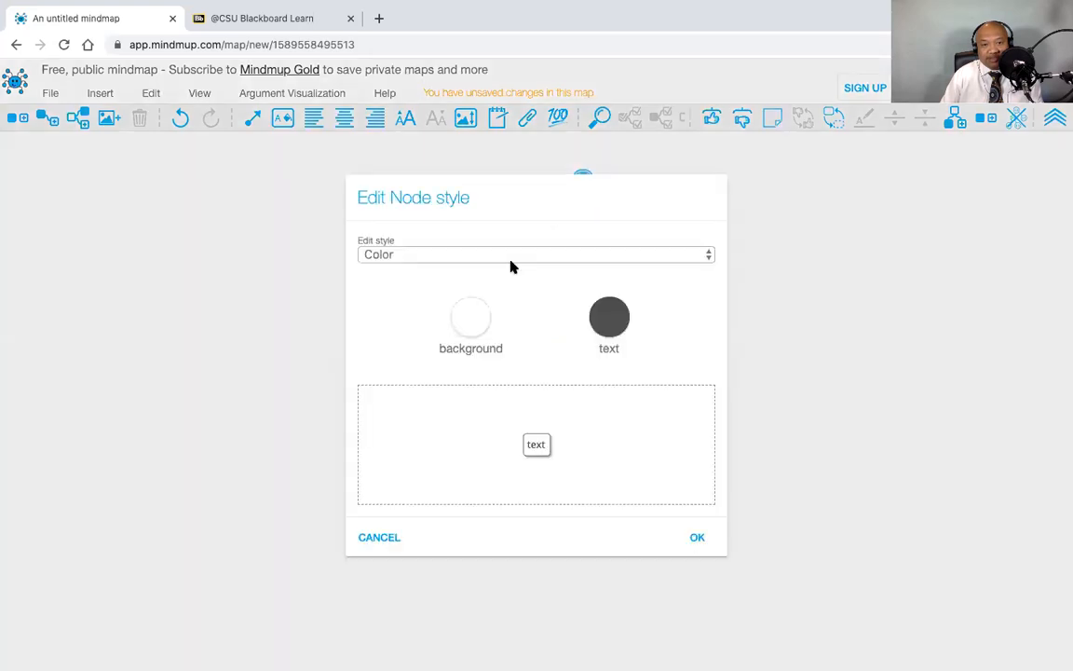
click(484, 324)
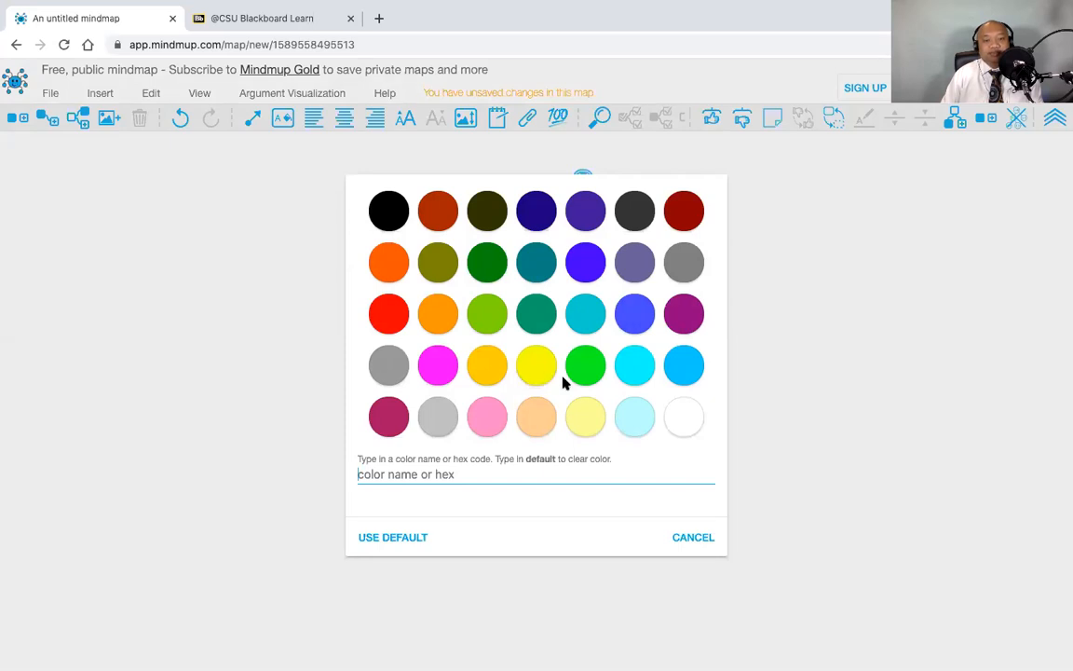
click(382, 221)
click(611, 318)
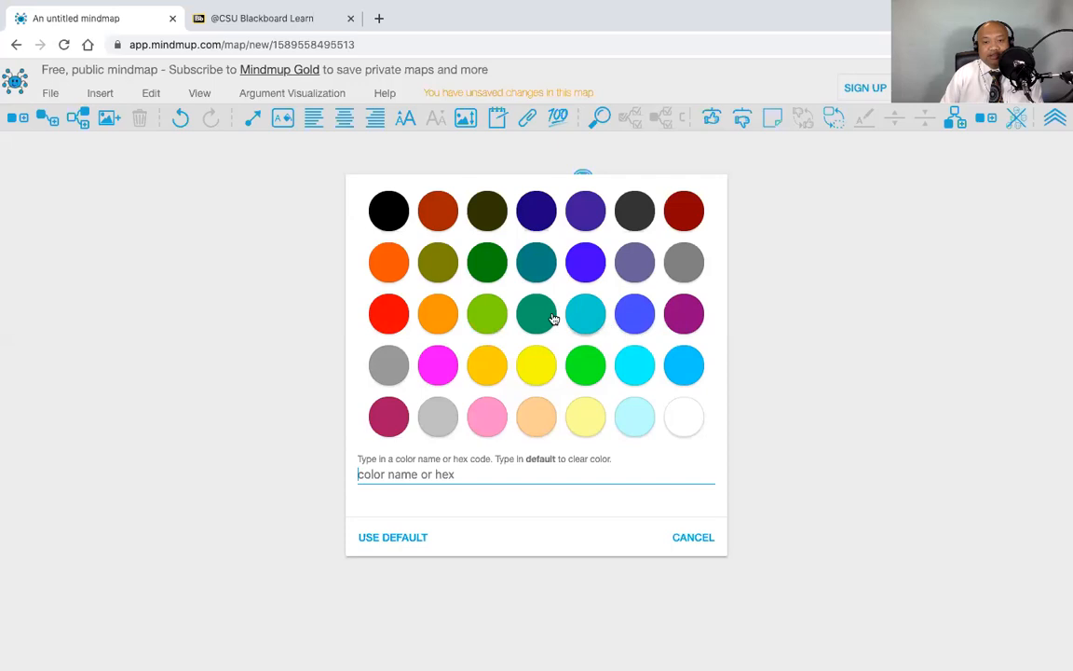
click(684, 419)
click(696, 537)
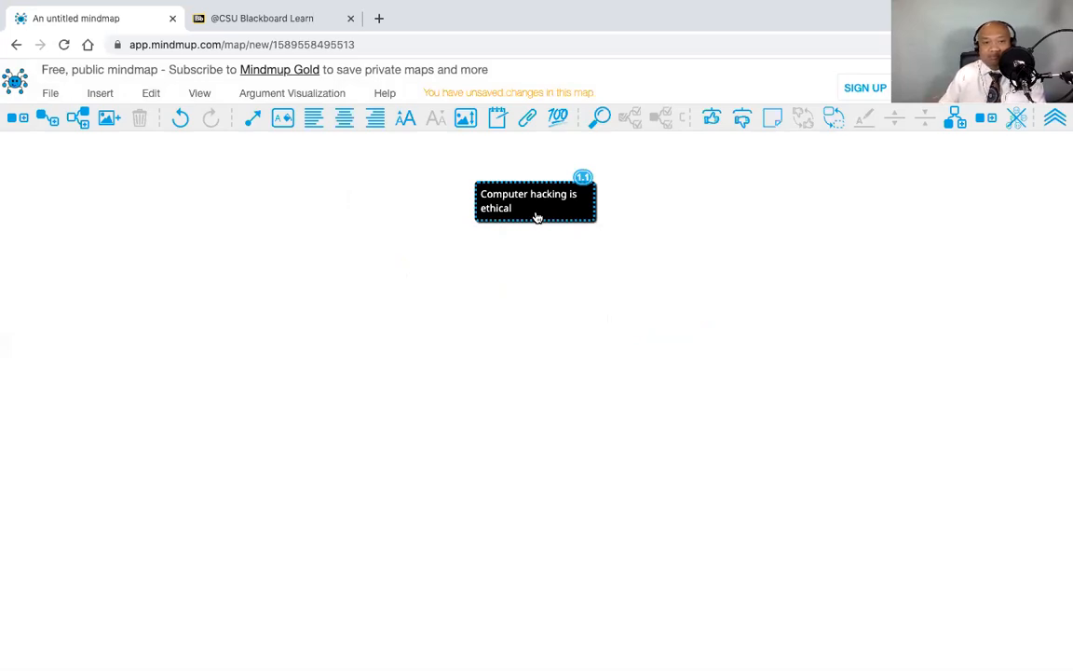
click(345, 124)
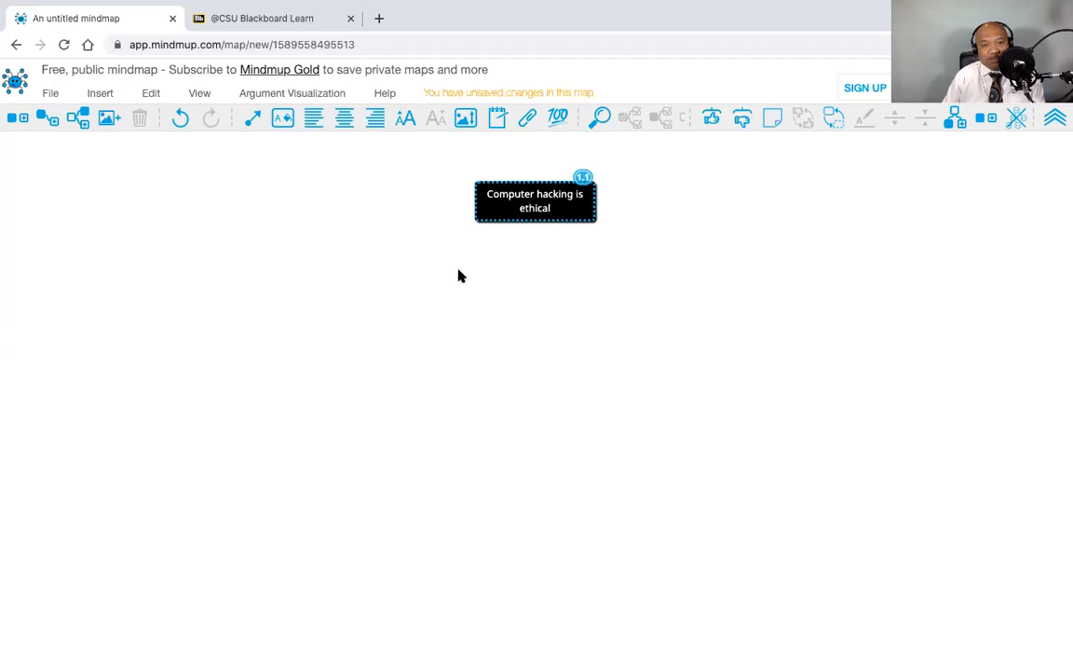
Insert a child node under the root reading "Computer hacking produces positive results".
click(48, 120)
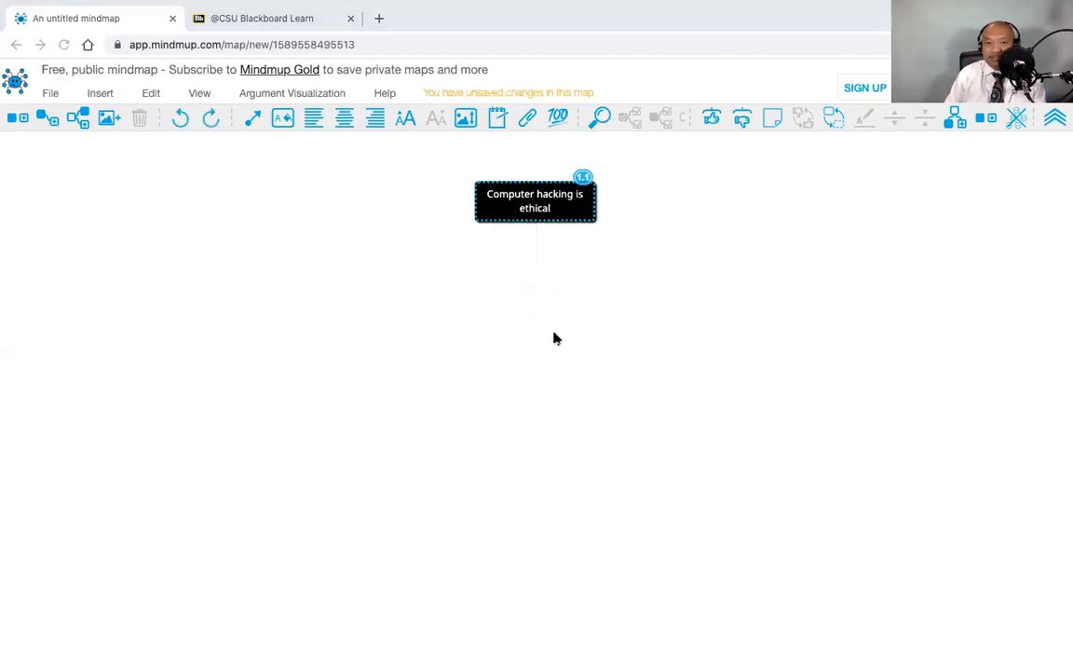
click(575, 229)
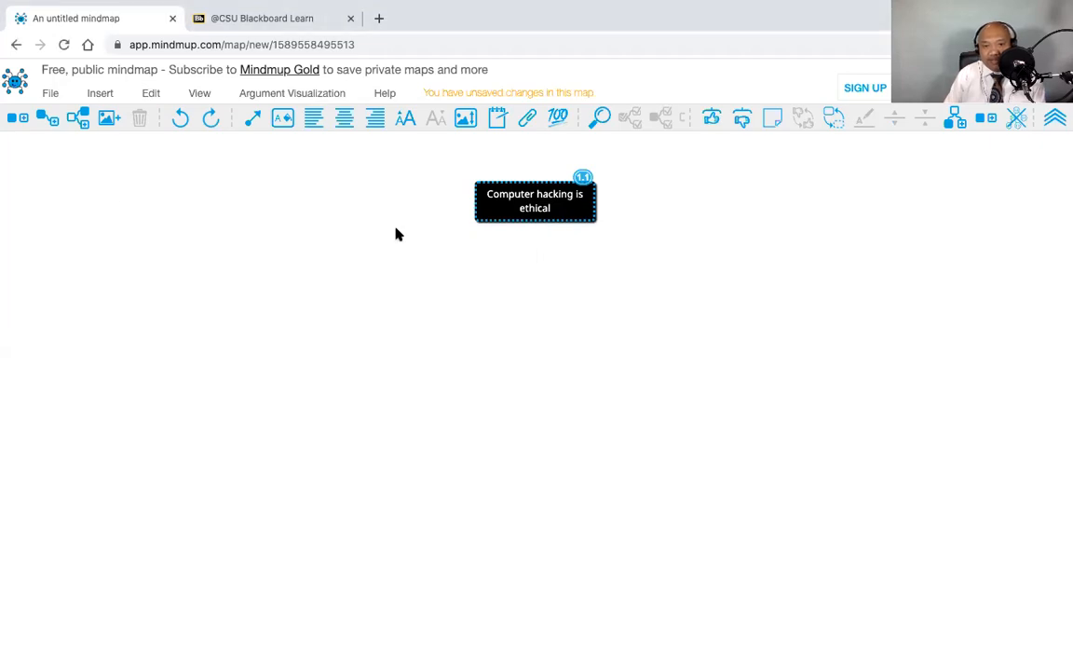
click(51, 120)
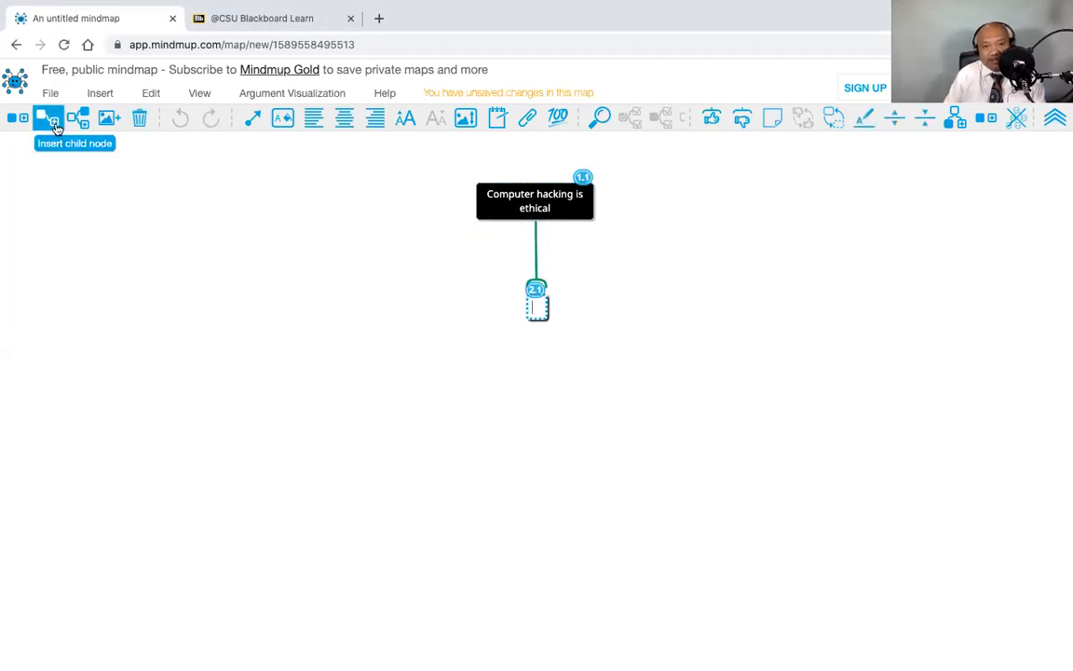
text(Computer)
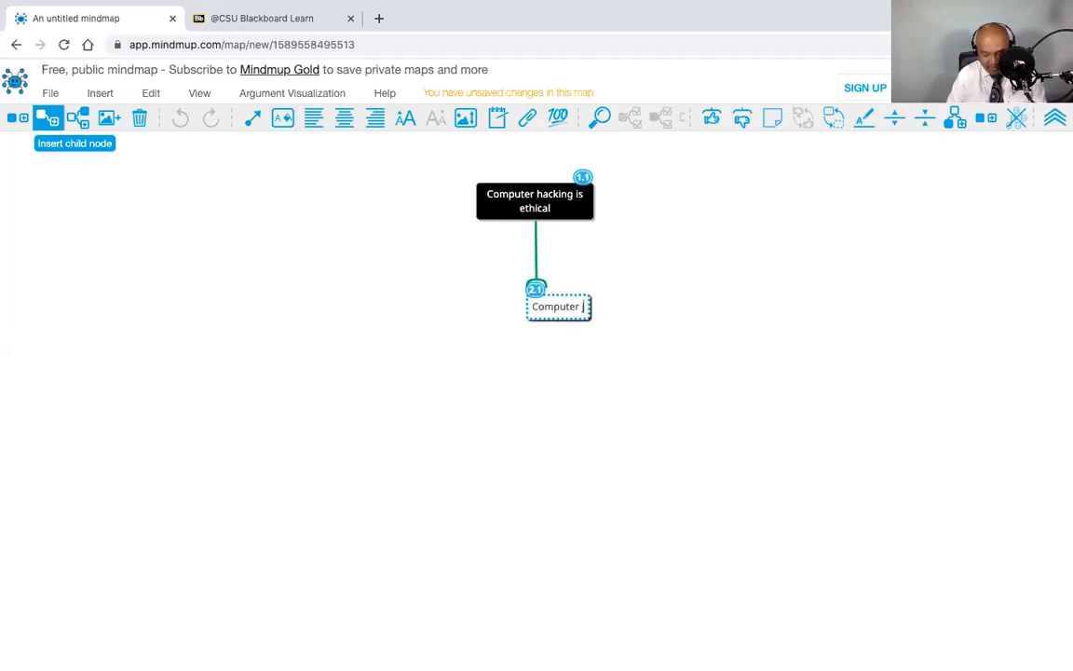
text( hacking p)
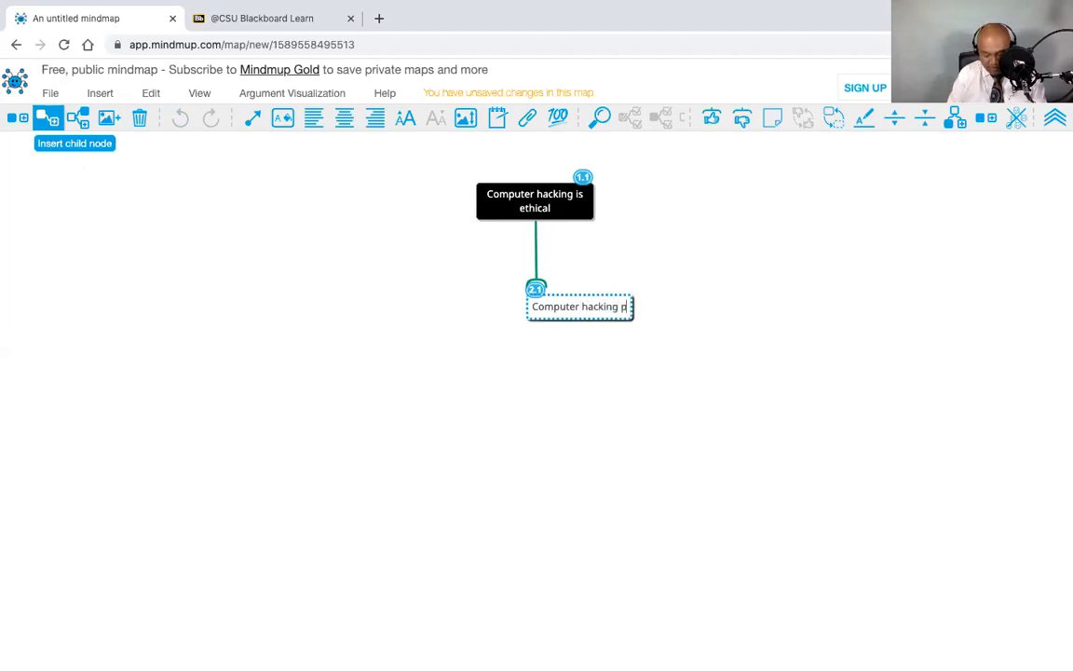
text(roduces positive results)
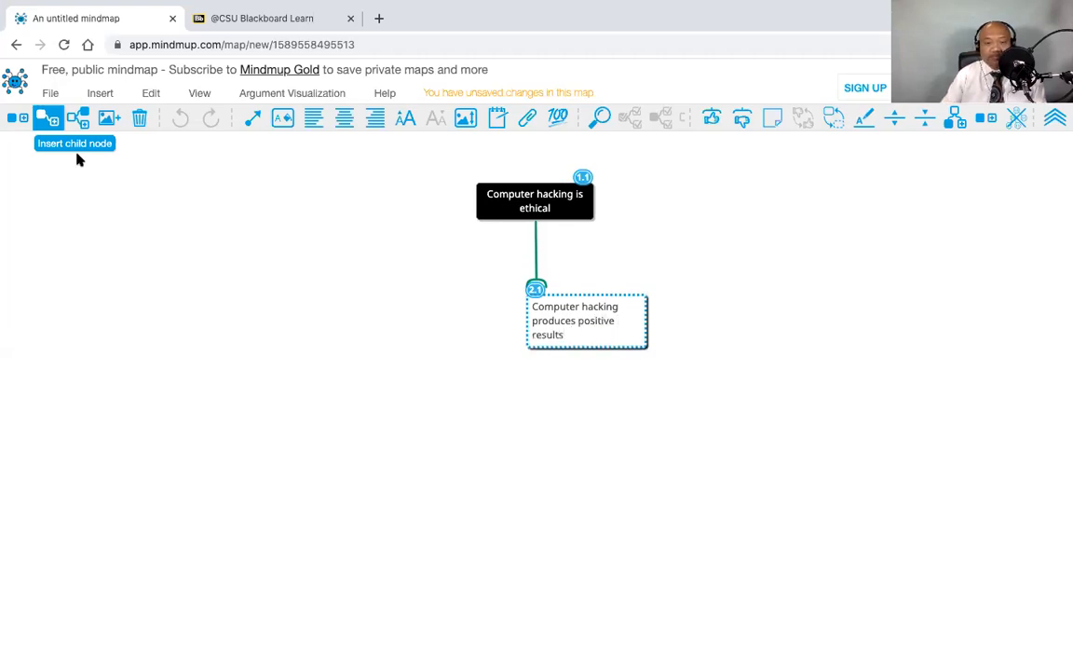
click(495, 418)
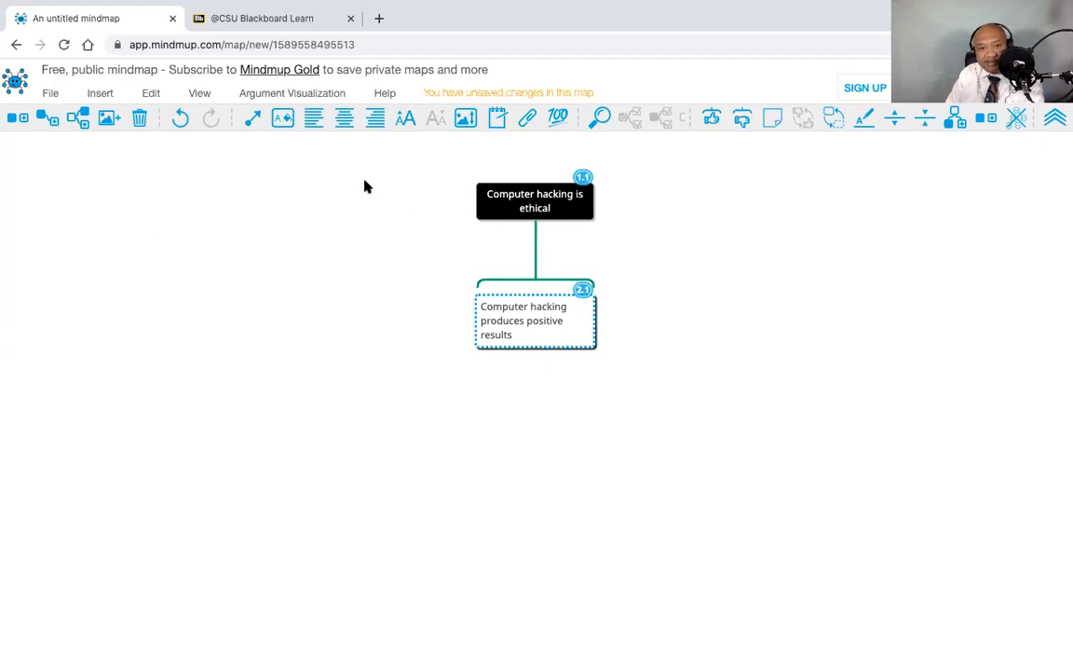
Center-align the child node's text and give the node a medium blue background with white text.
click(345, 124)
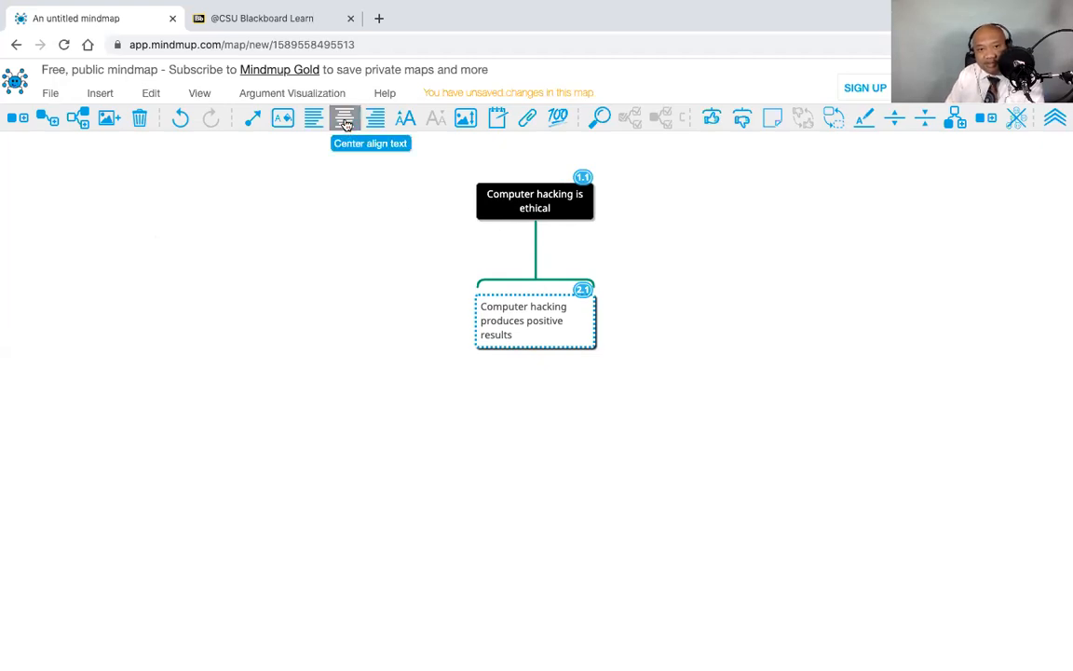
right_click(568, 336)
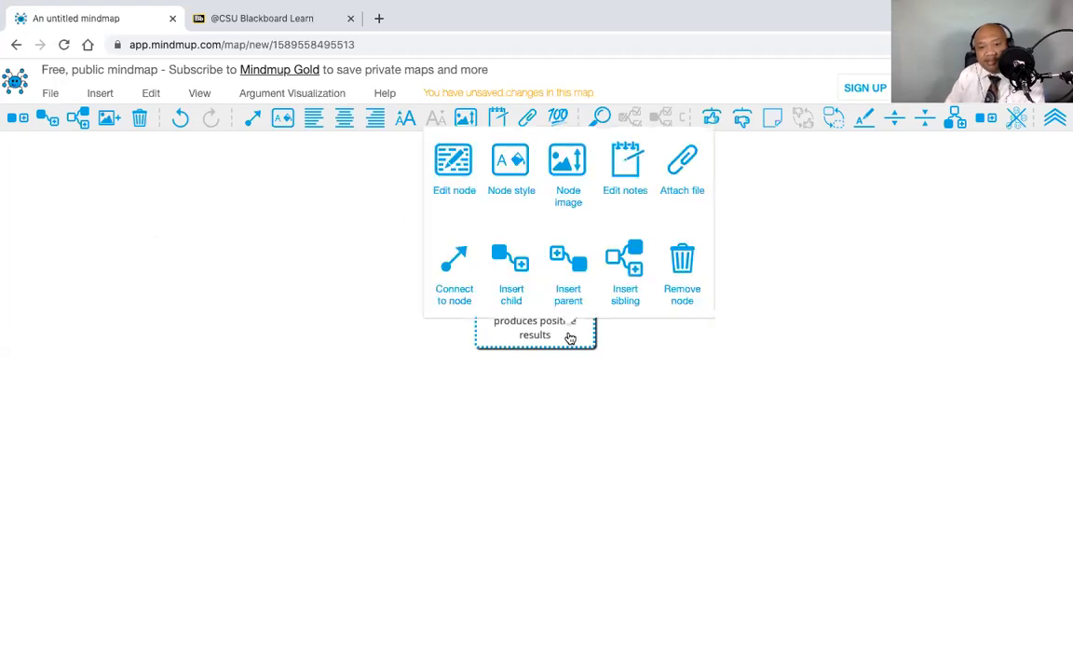
click(522, 163)
click(472, 321)
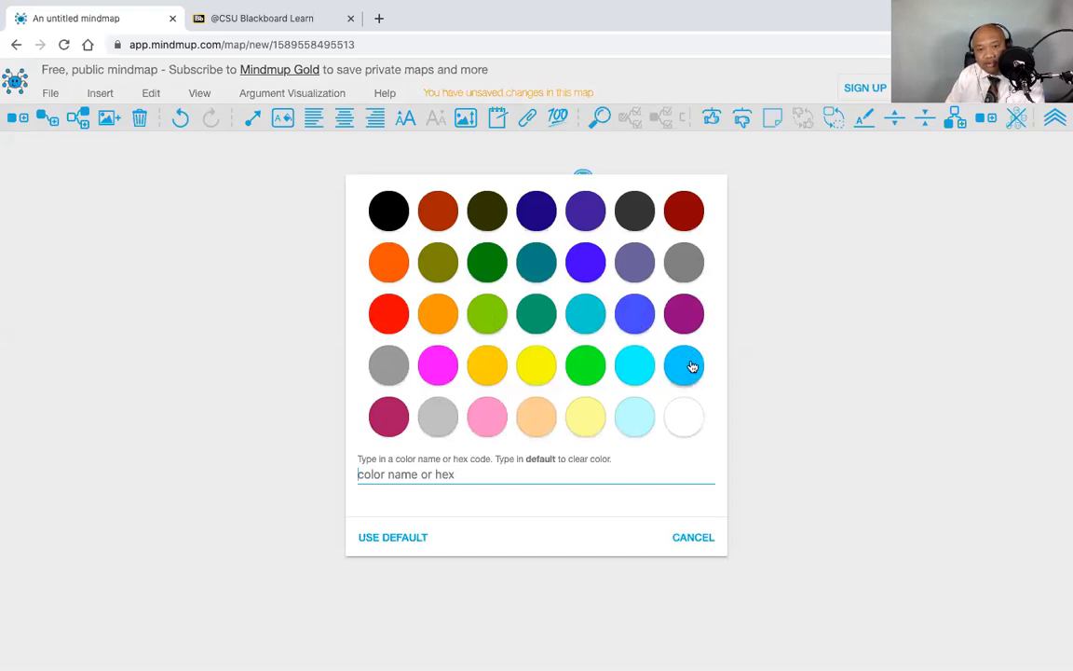
click(635, 313)
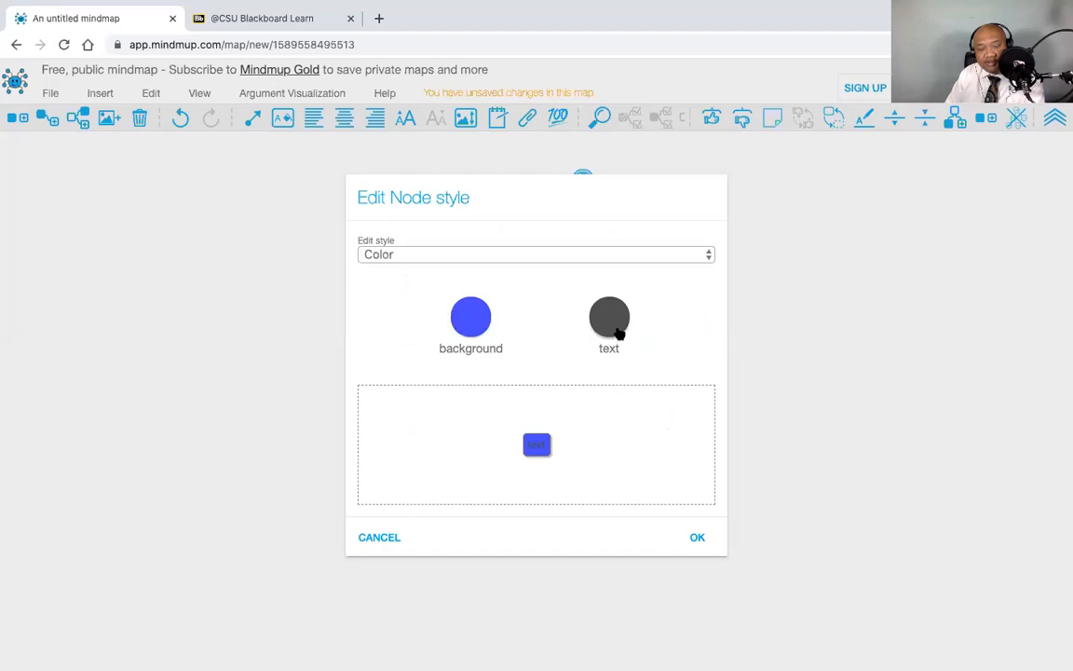
click(618, 330)
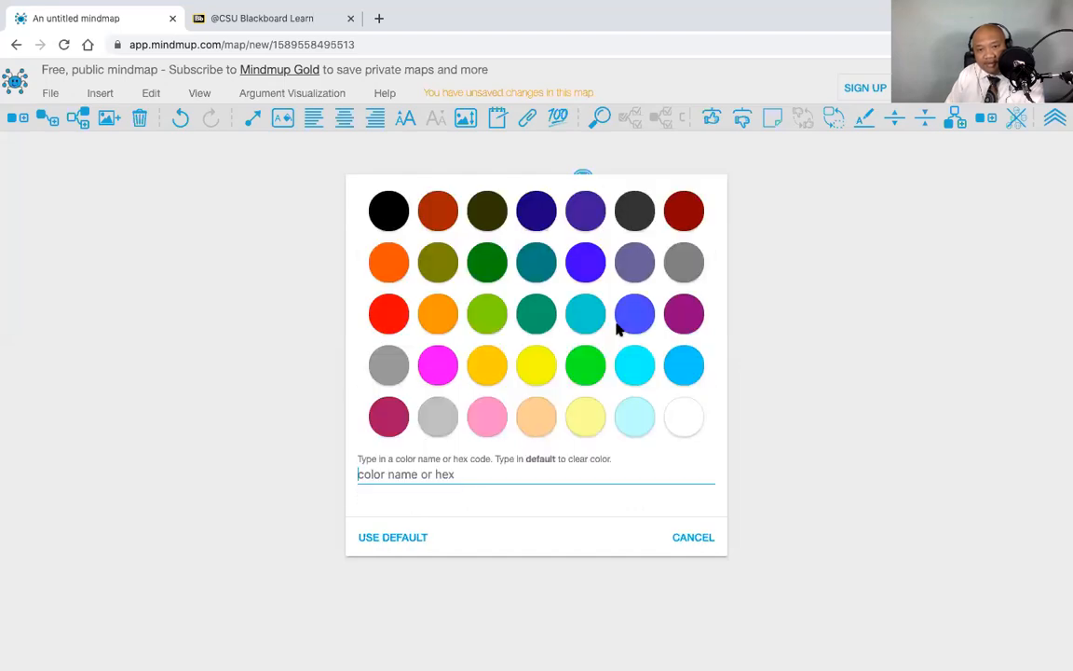
click(685, 419)
click(697, 536)
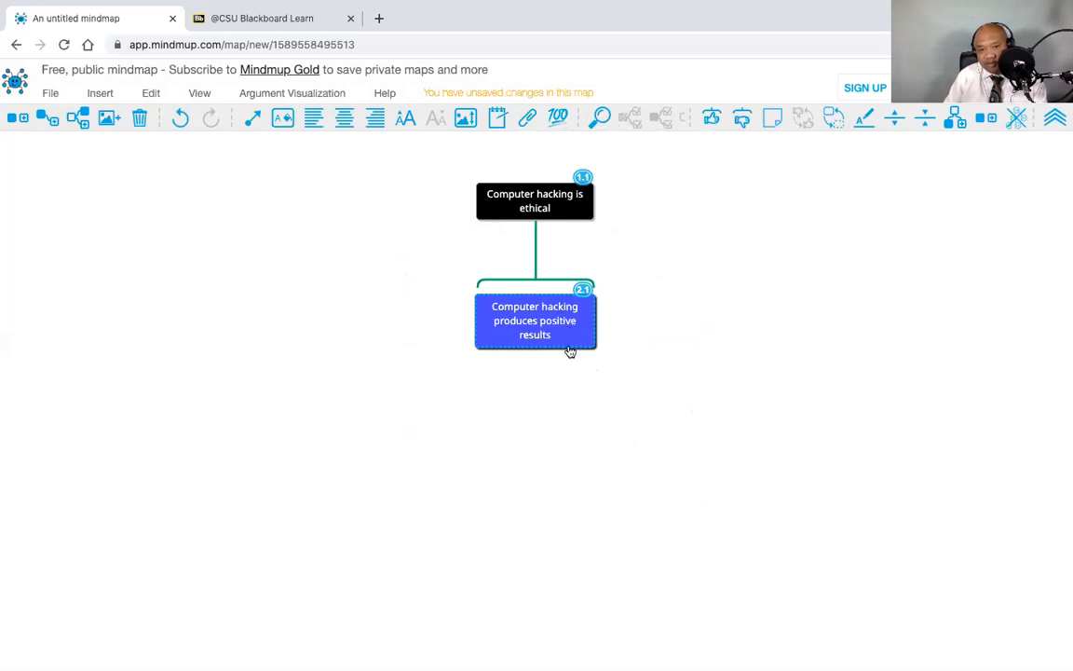
Insert a sibling node beside the blue node reading "Producing positive results is ethical".
click(82, 125)
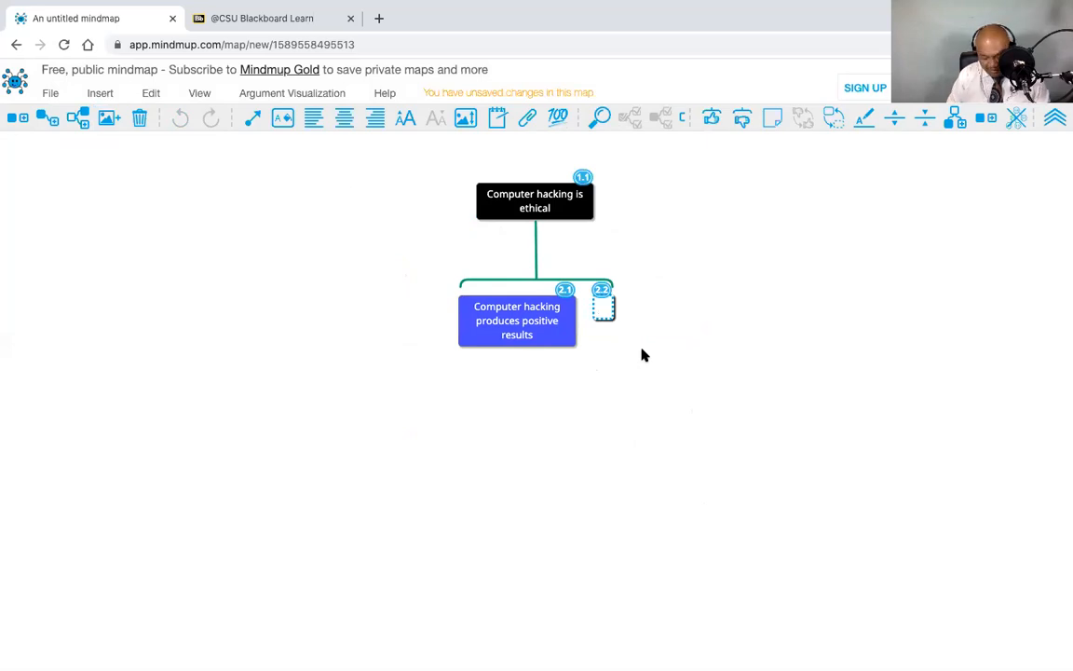
text(Producing po)
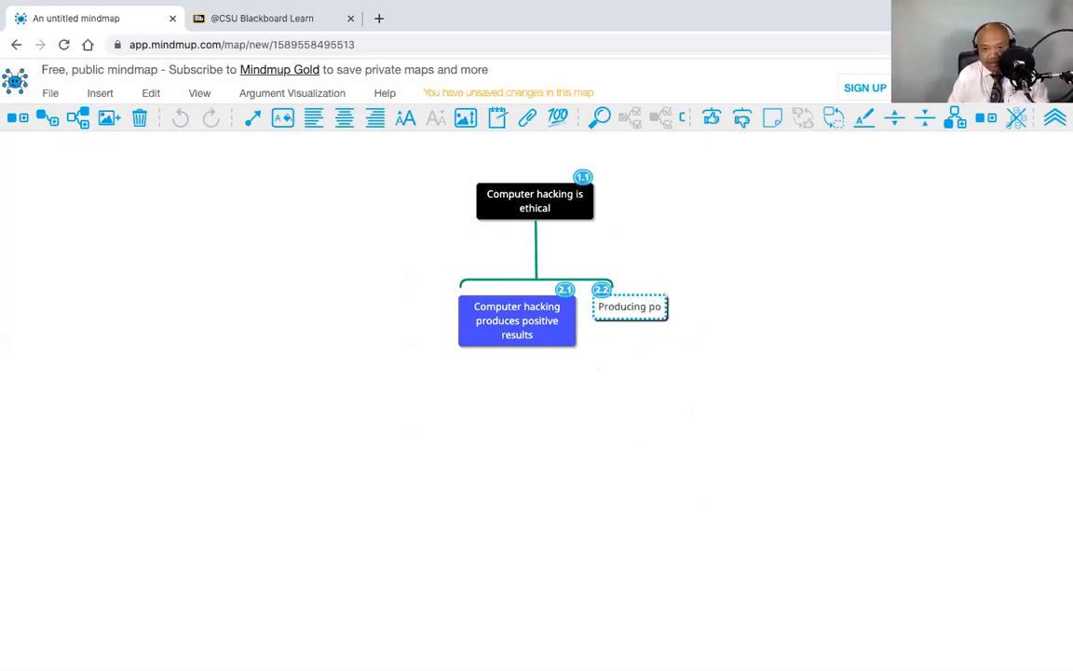
text(si)
key(BackSpace)
key(BackSpace)
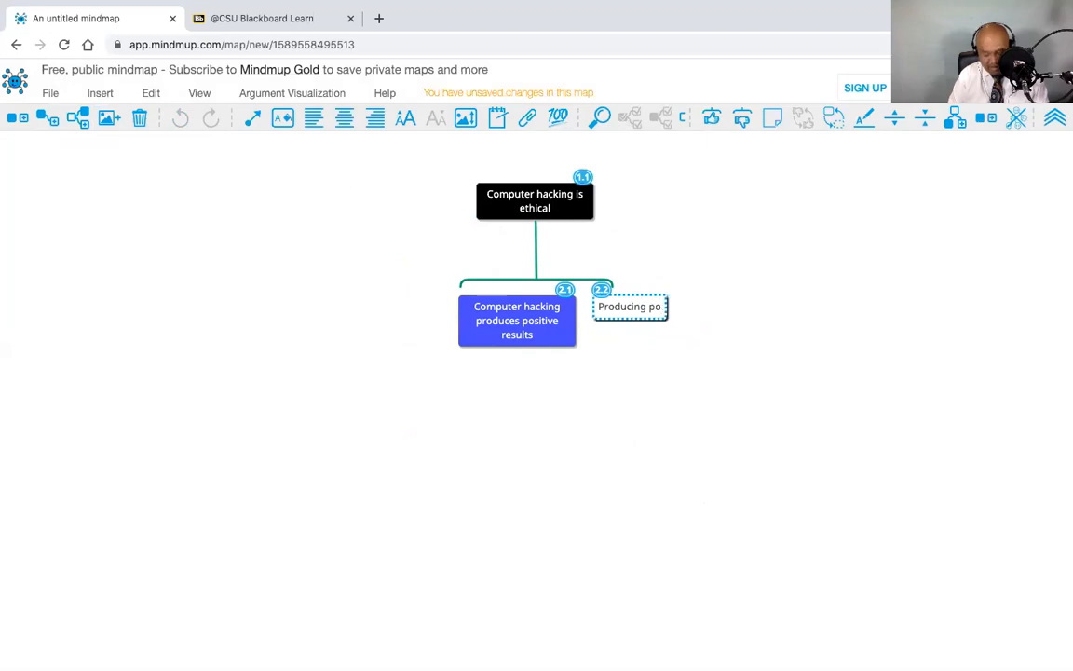
text(sitive r)
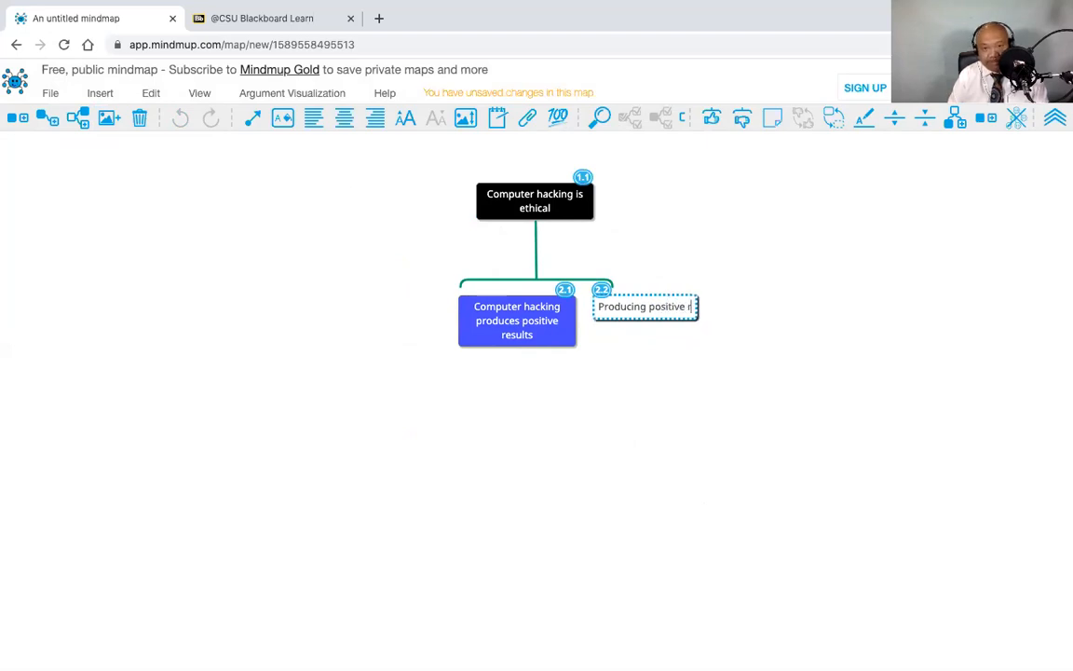
text(esults )
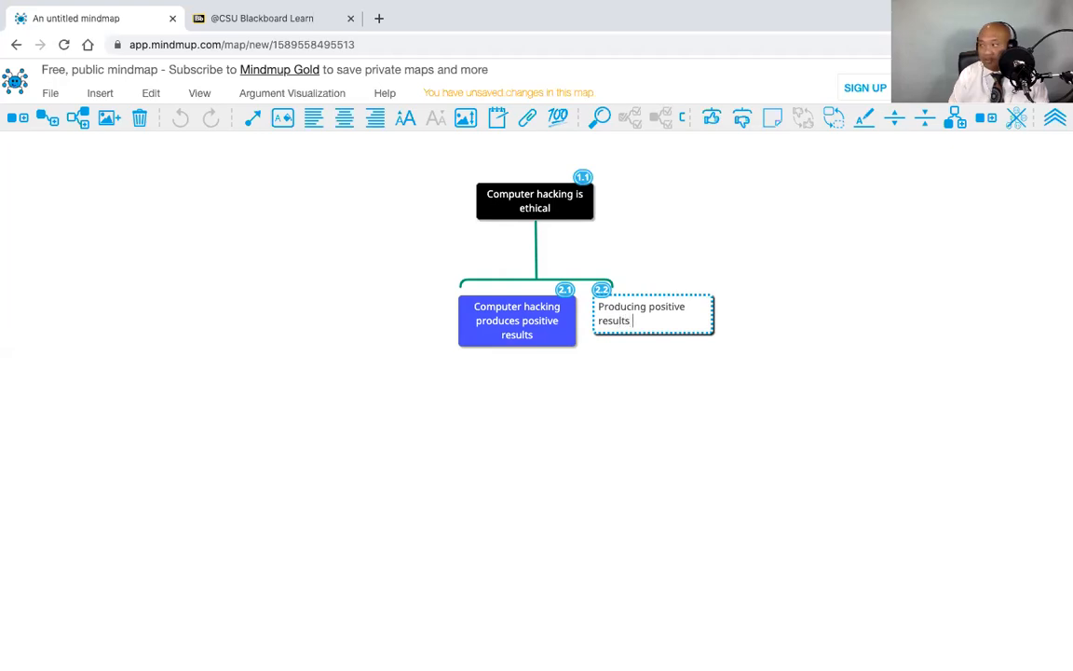
text(is ethical)
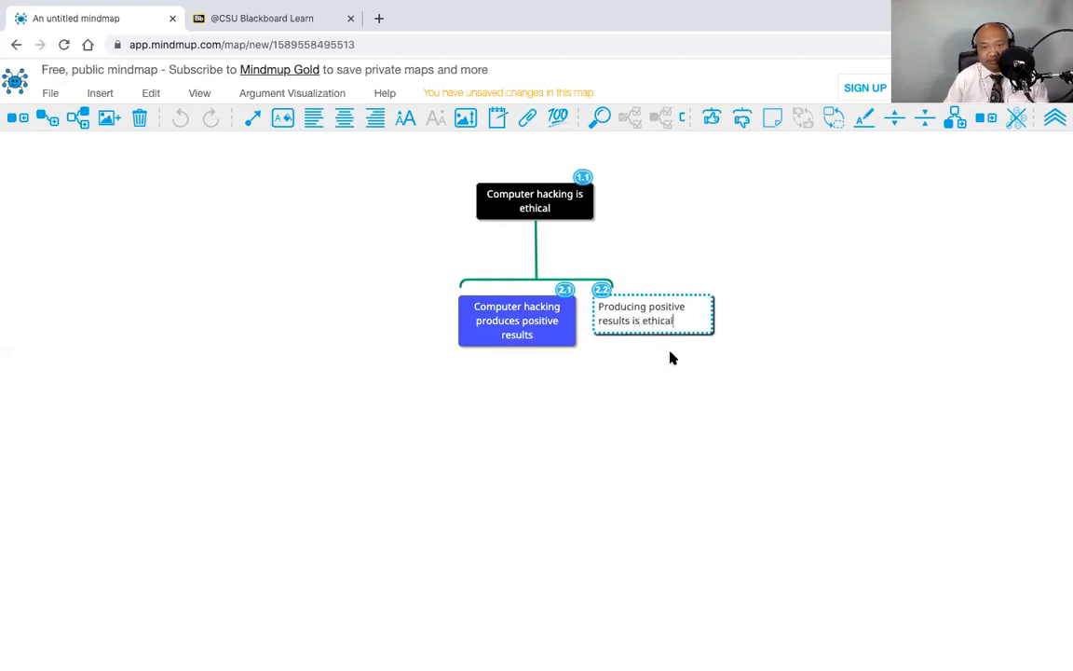
key(Return)
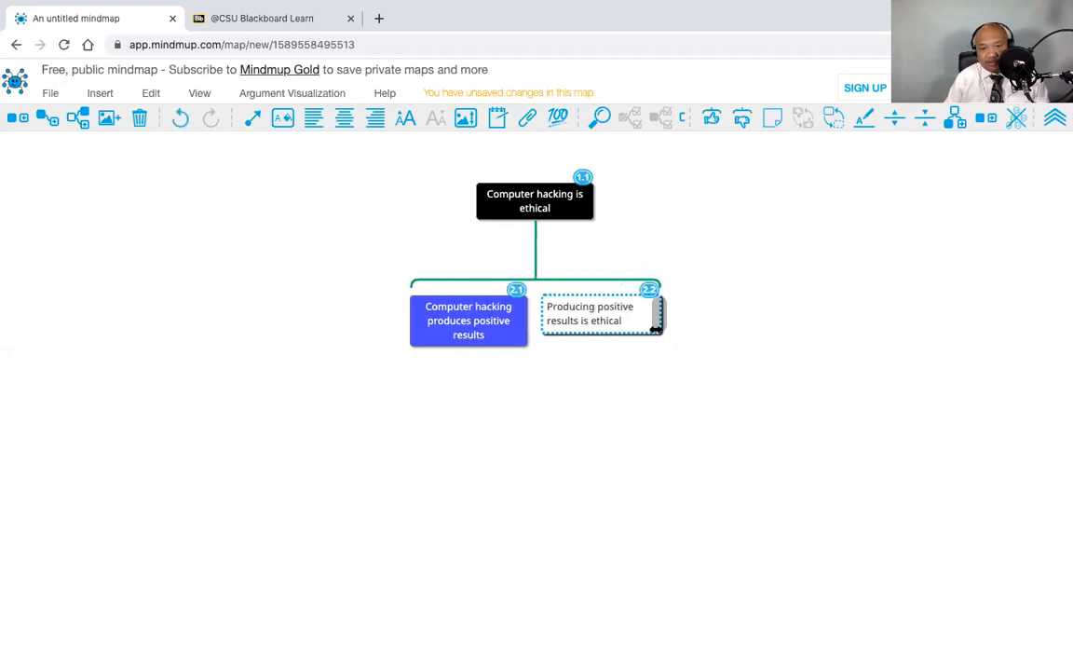
Center-align the text of the "Producing positive results is ethical" node and give it the same medium blue background with white text.
click(344, 119)
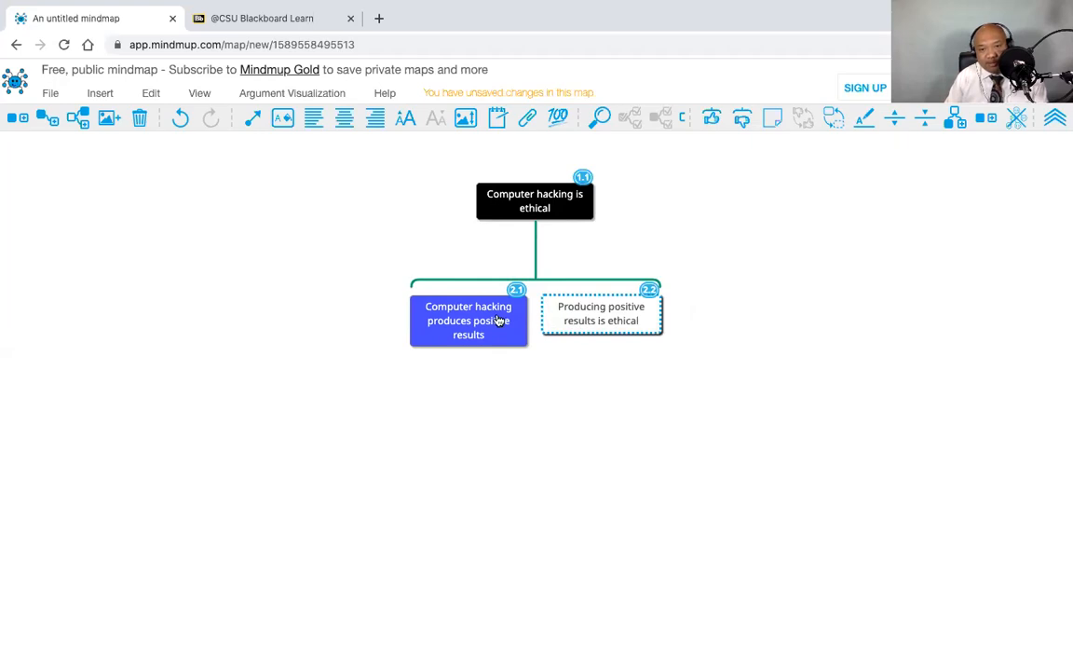
right_click(587, 323)
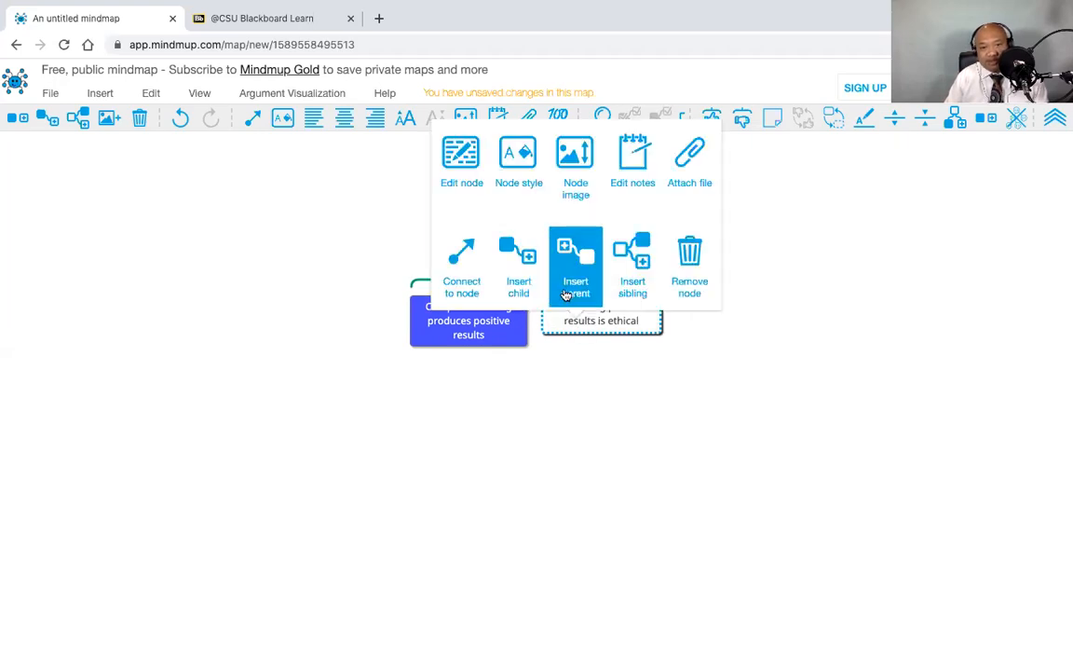
click(522, 173)
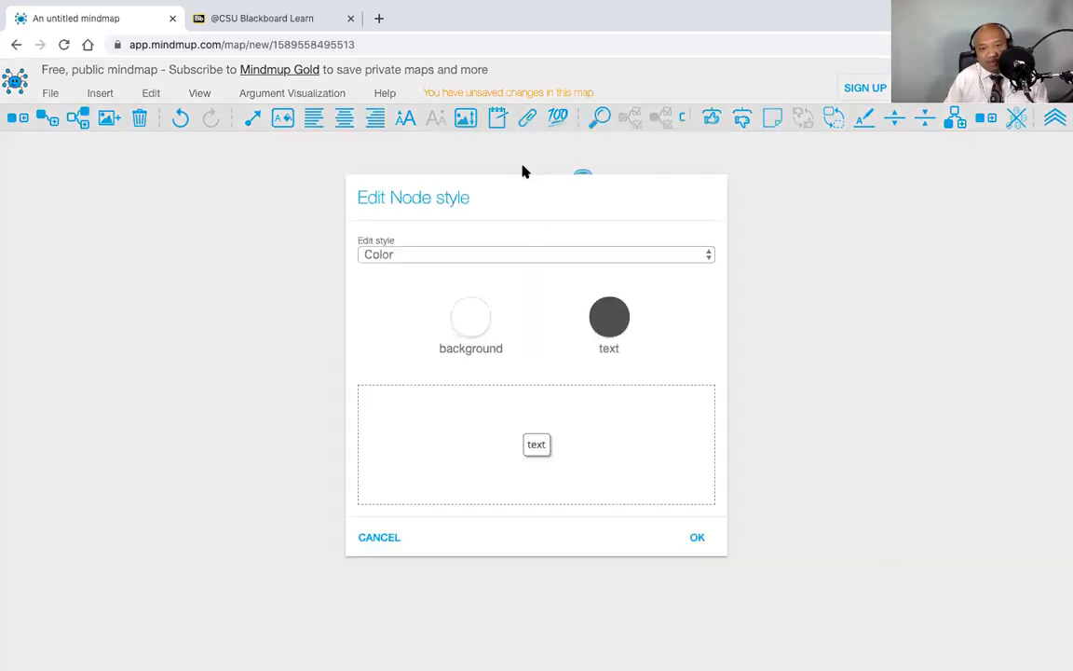
click(486, 328)
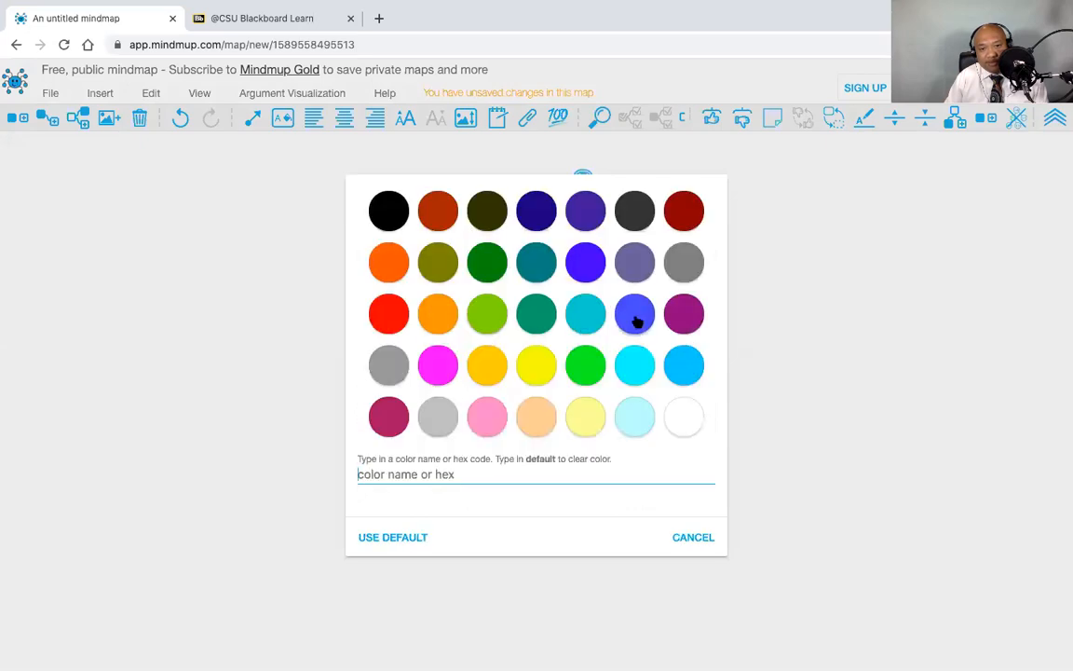
click(637, 318)
click(624, 333)
click(683, 424)
click(695, 537)
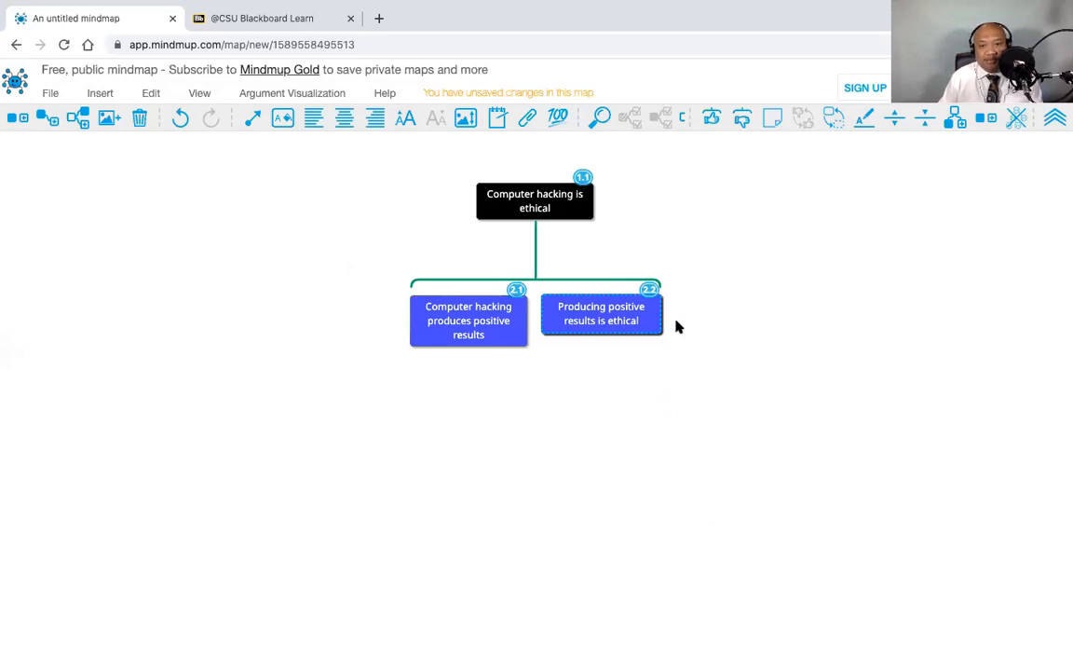
Enlarge the root node's text and insert a child under it in a separate group reading "Computer hacking is a violation of privacy".
click(577, 214)
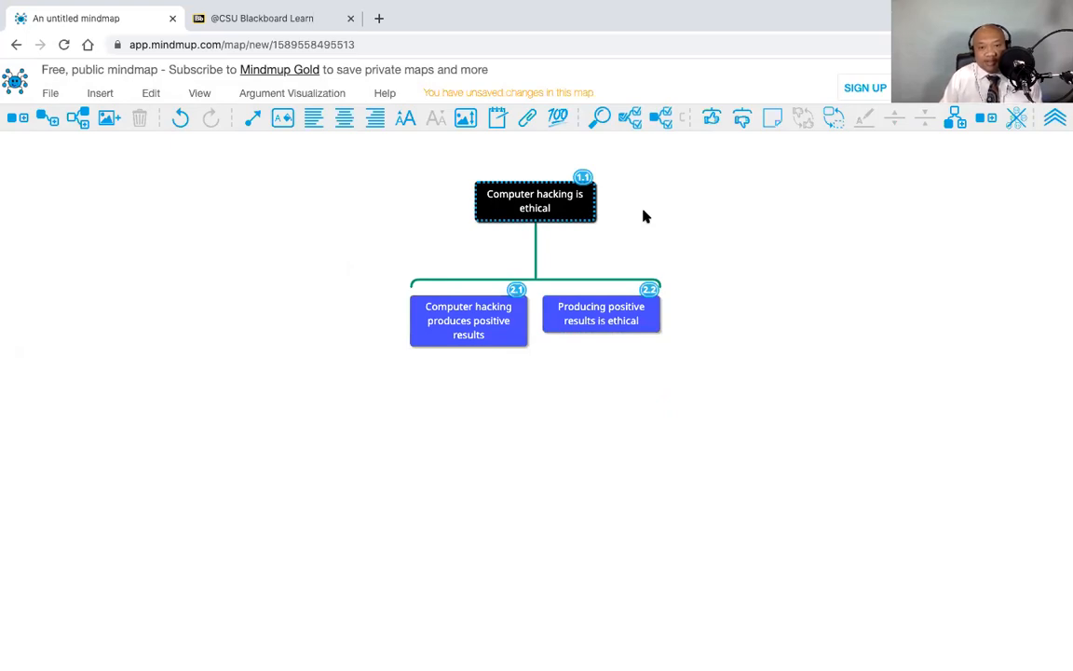
click(405, 128)
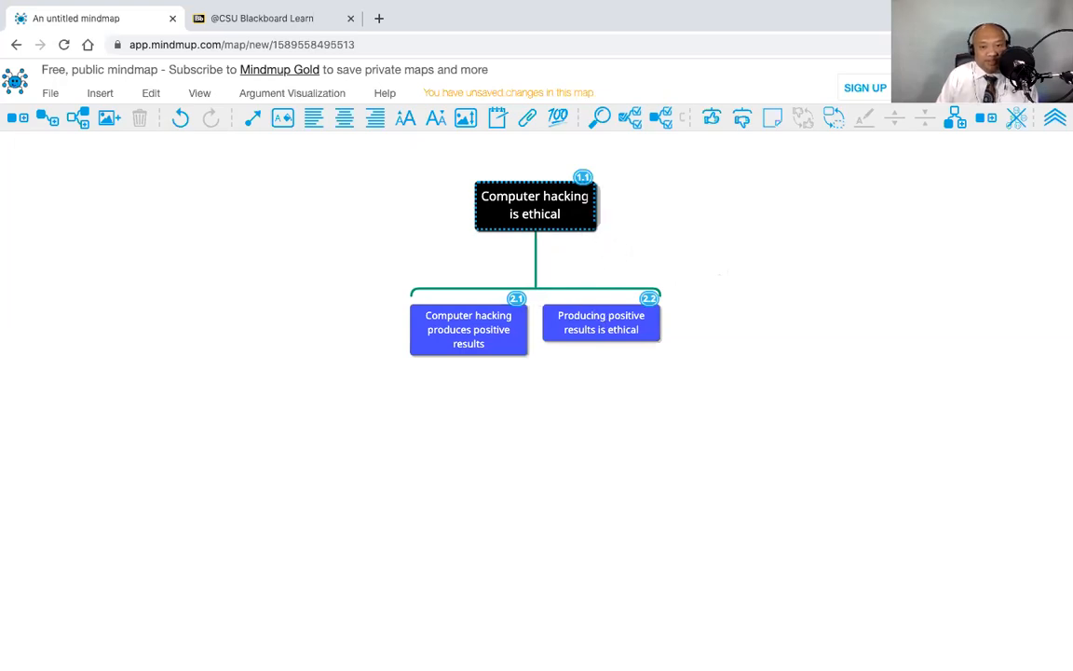
click(49, 121)
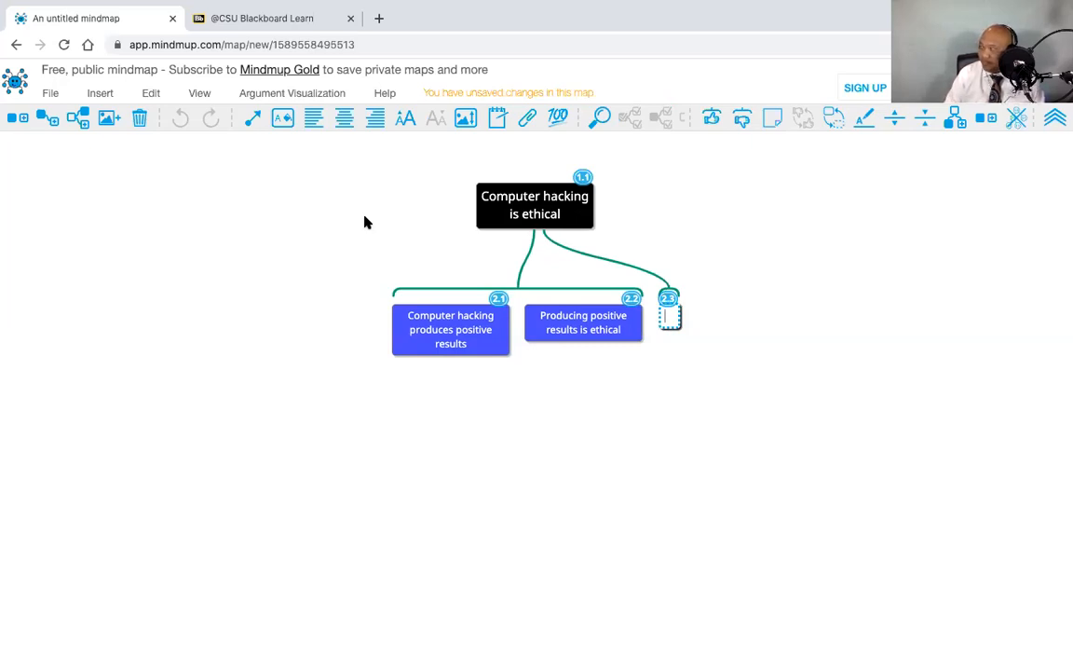
text(Computer)
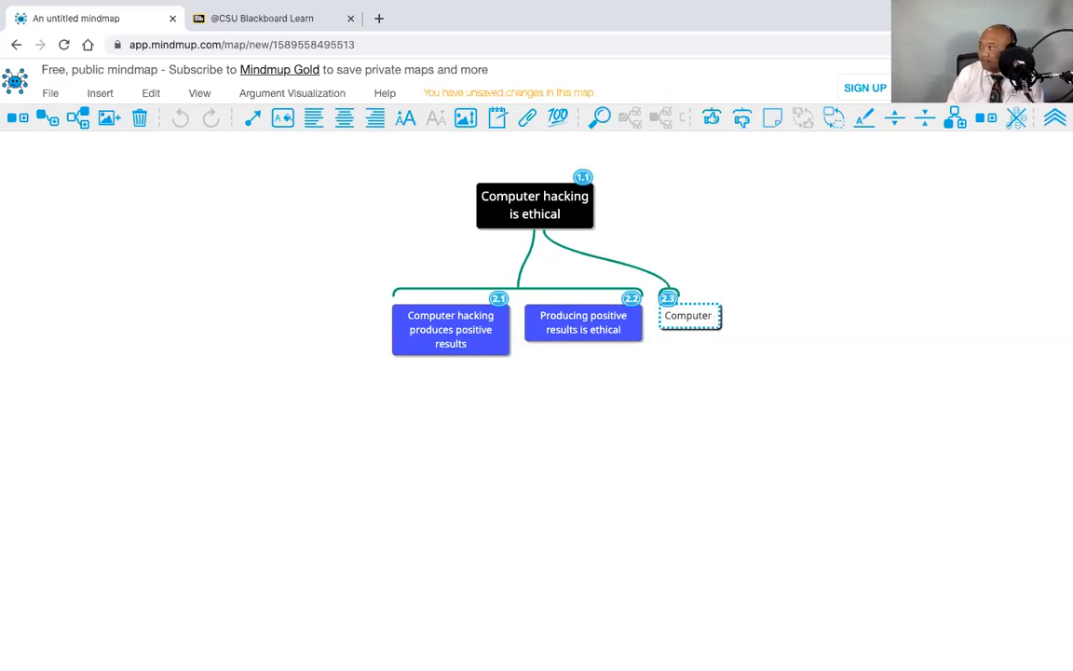
text( ha)
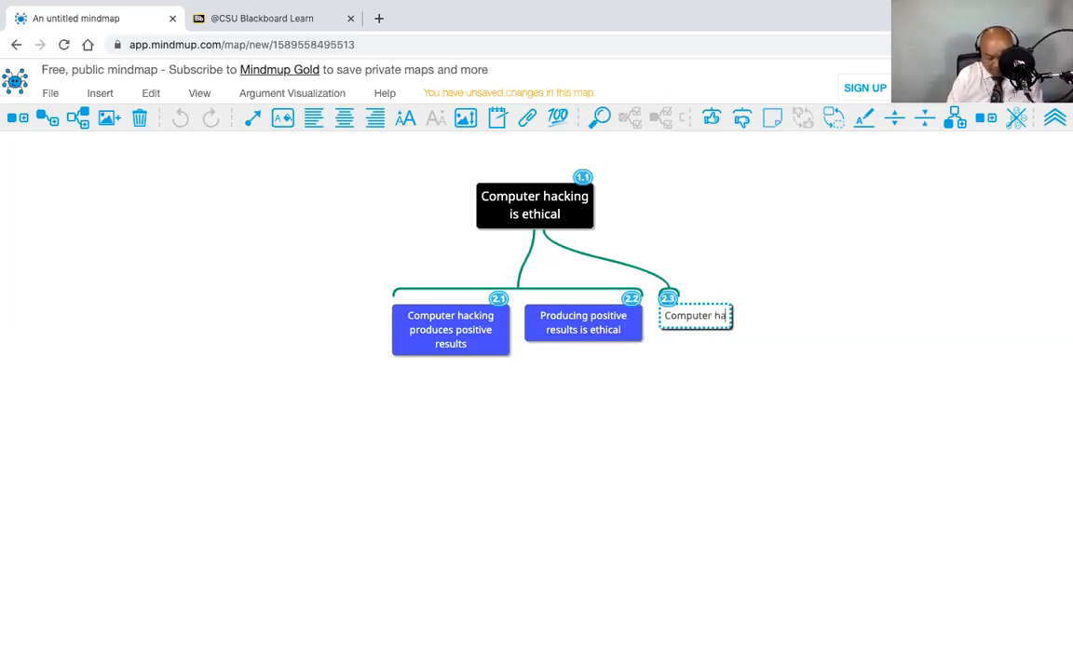
text(cking is a )
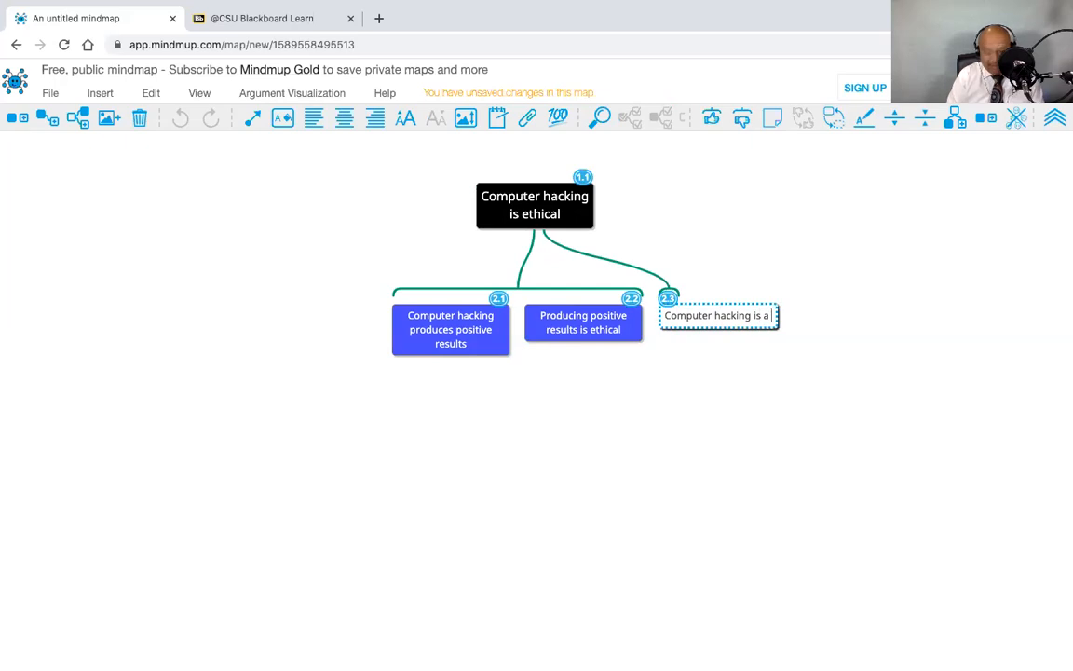
text(violatio)
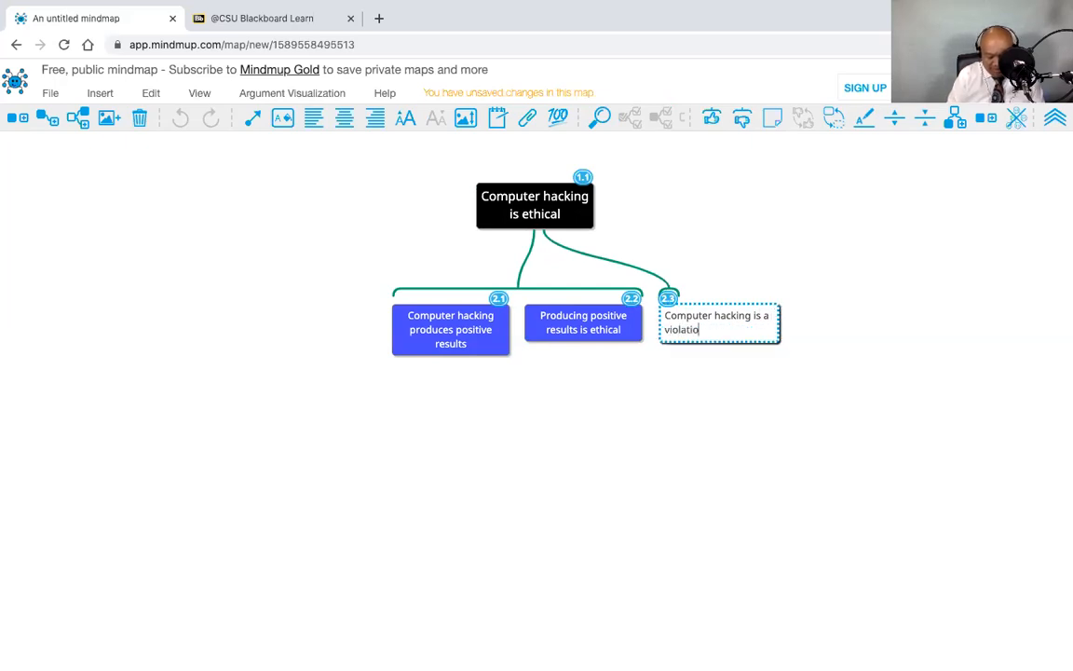
text(n of)
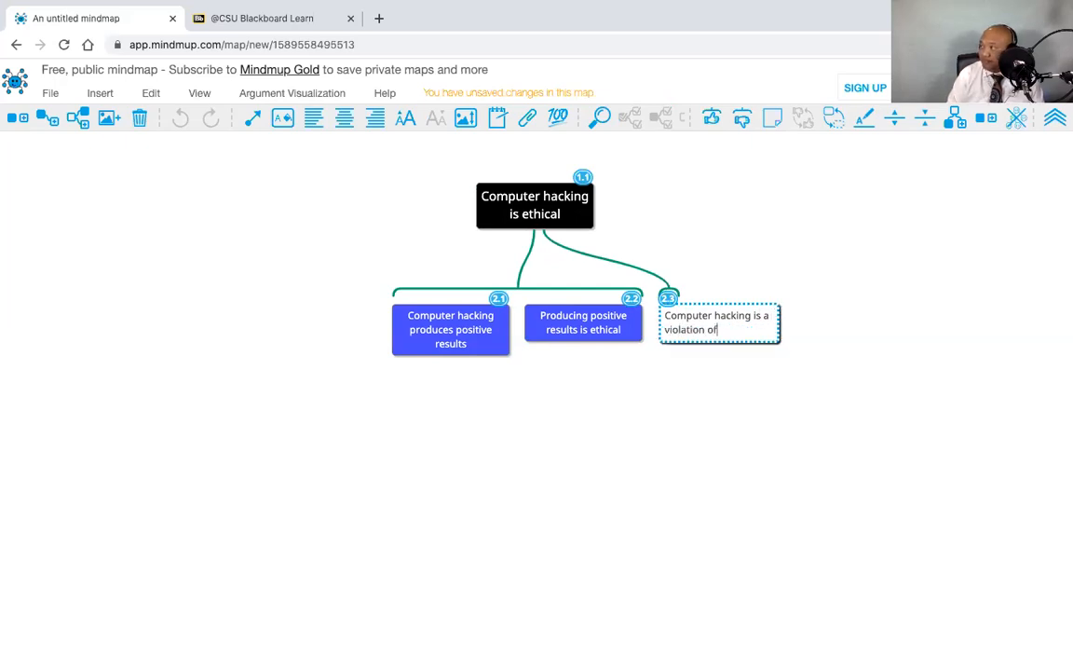
text( pri)
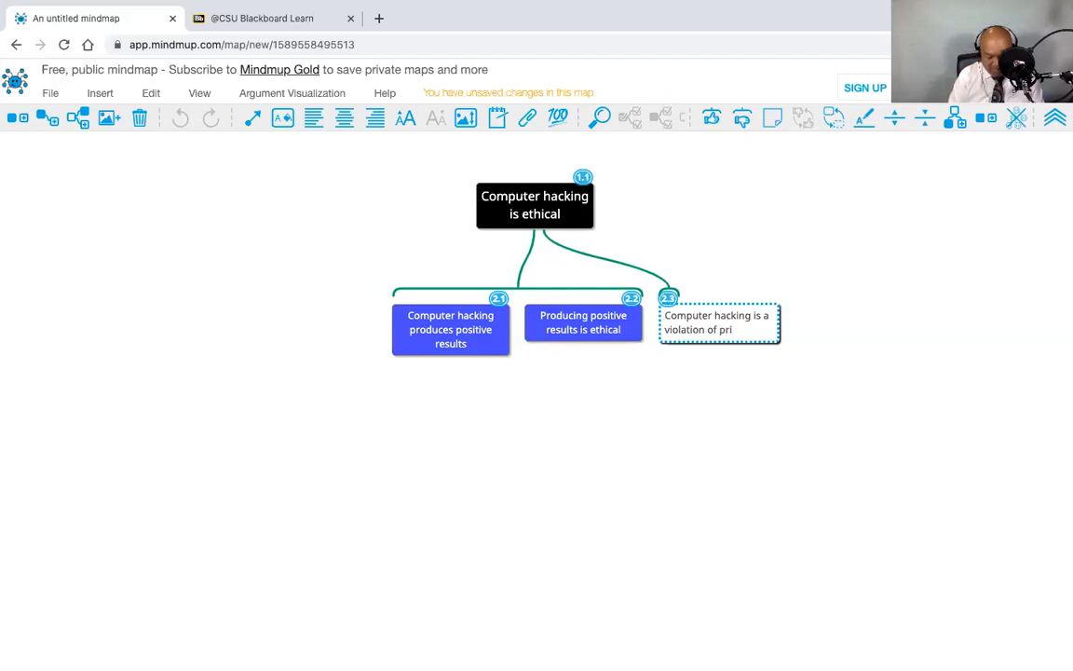
text(vacy)
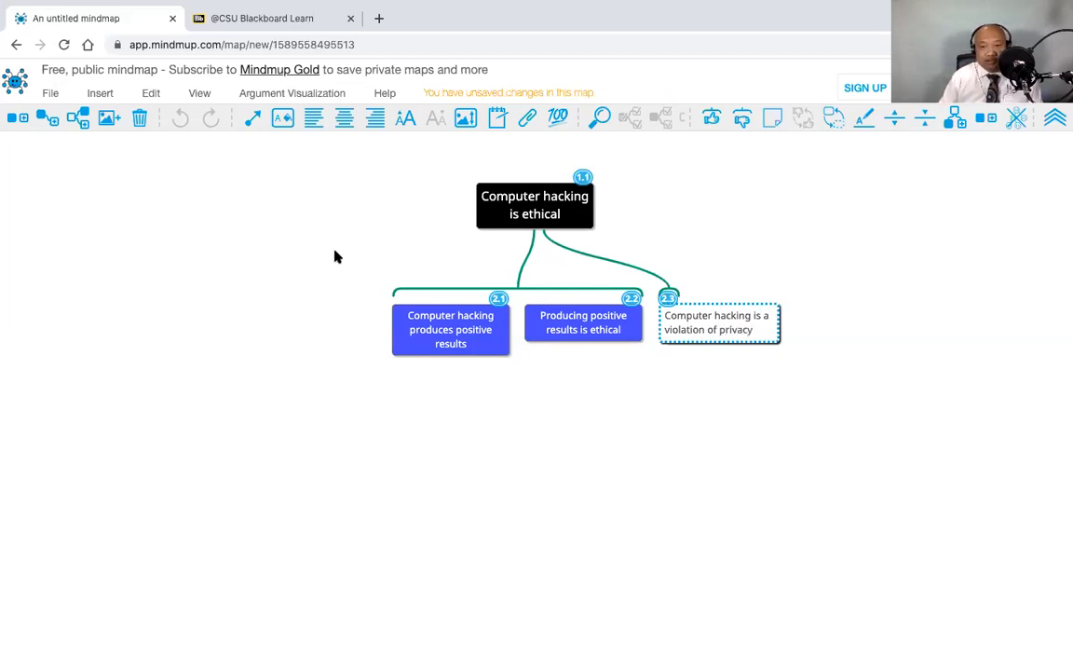
key(Return)
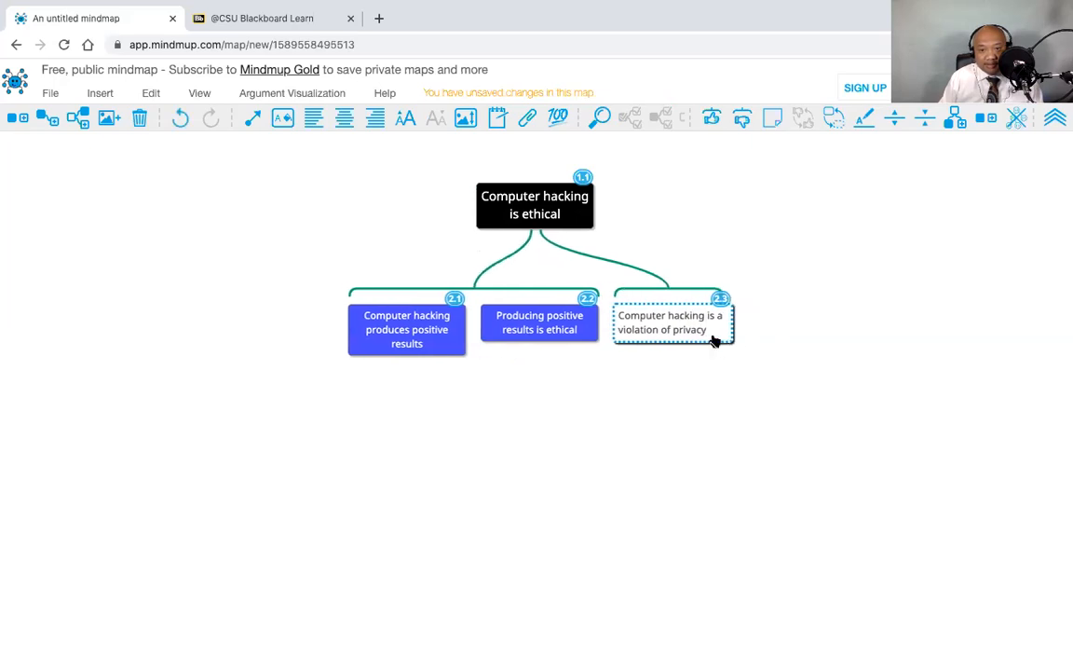
Center-align the text of the "violation of privacy" node and give it a red background with white text.
click(344, 117)
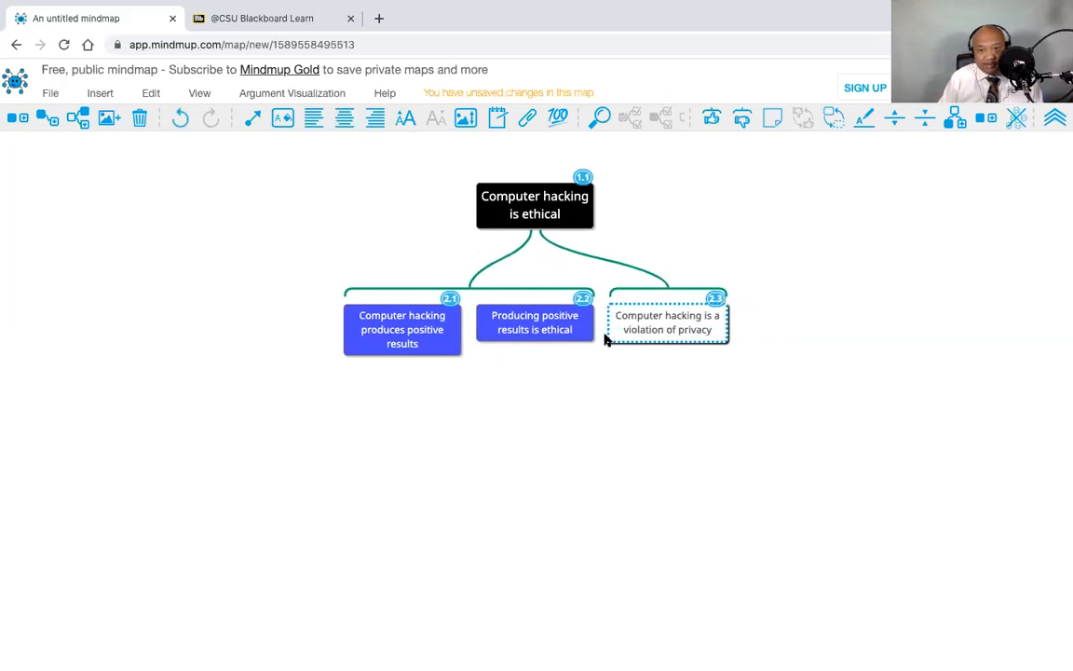
right_click(671, 341)
click(610, 177)
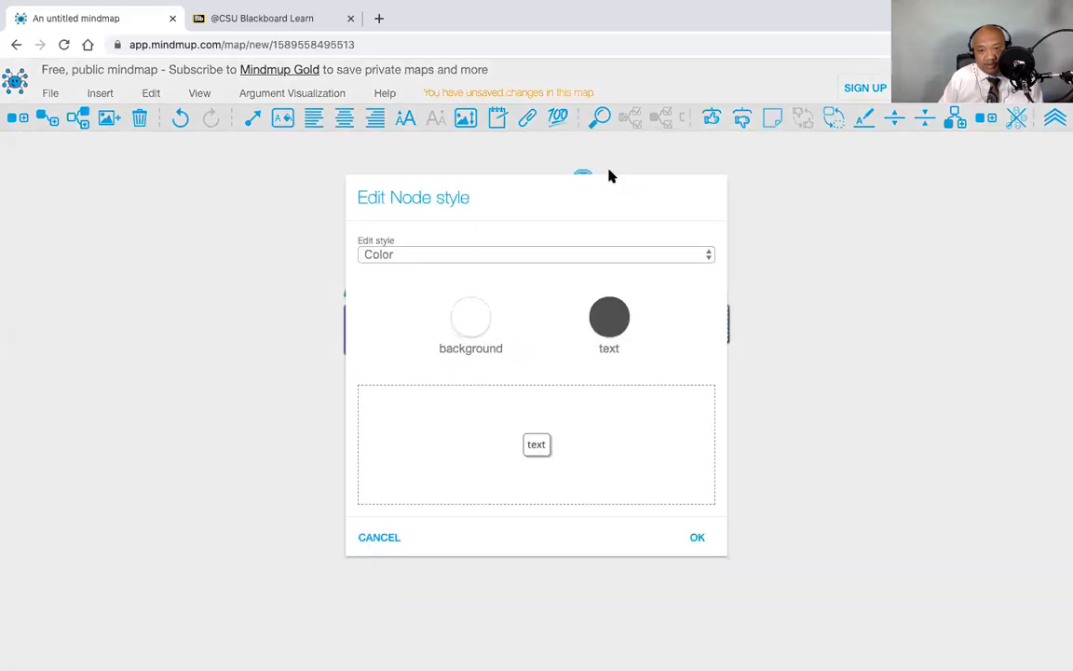
click(476, 324)
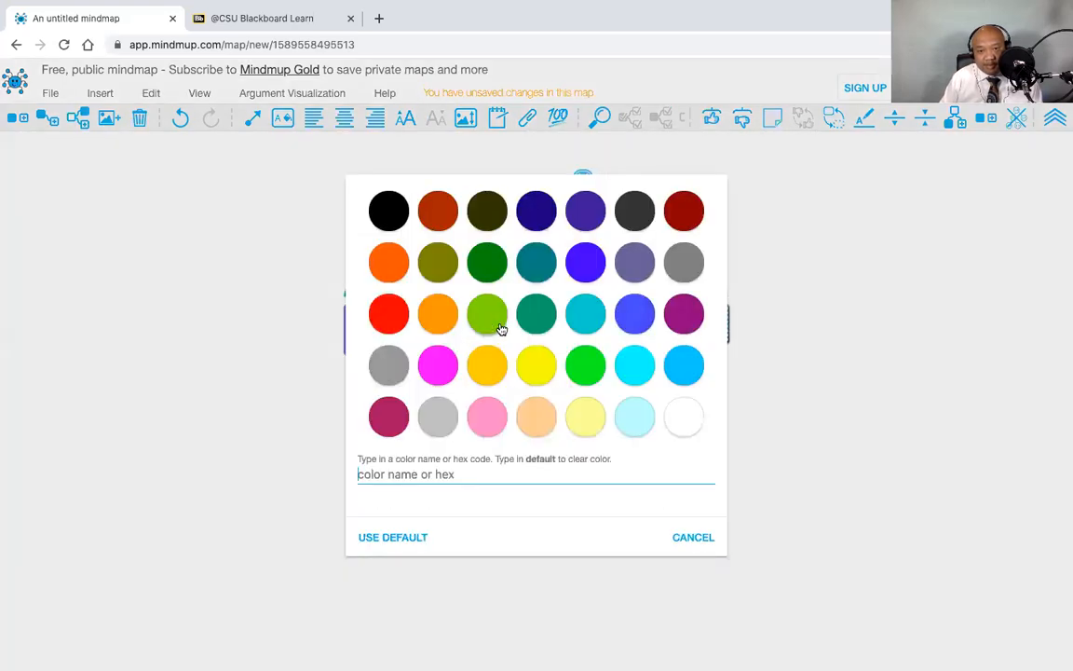
click(392, 310)
click(612, 321)
click(684, 418)
click(695, 536)
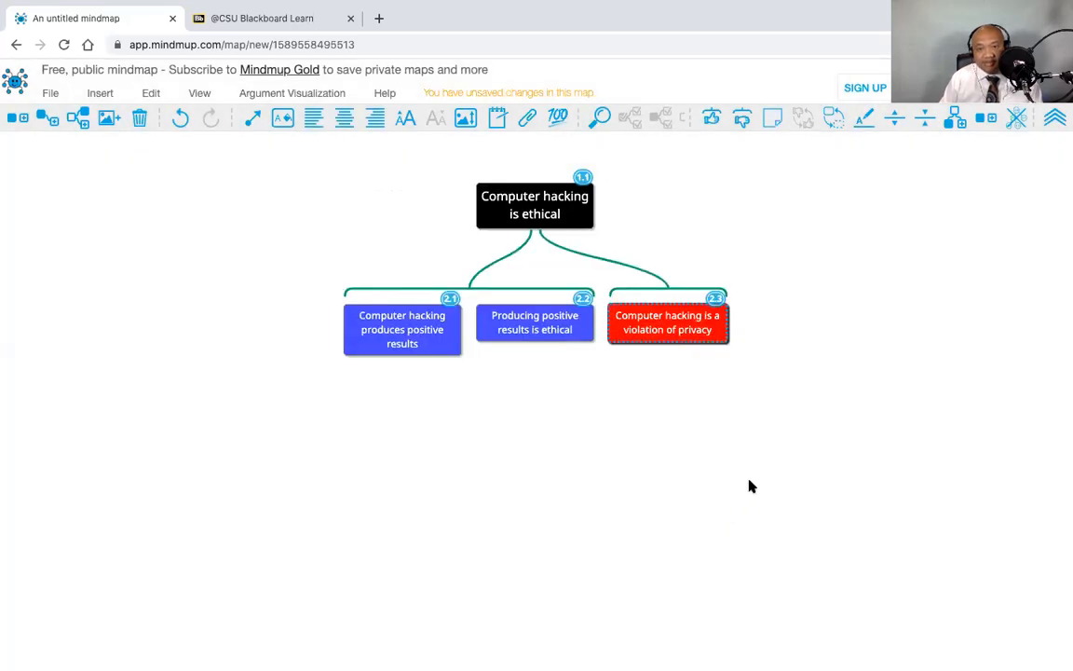